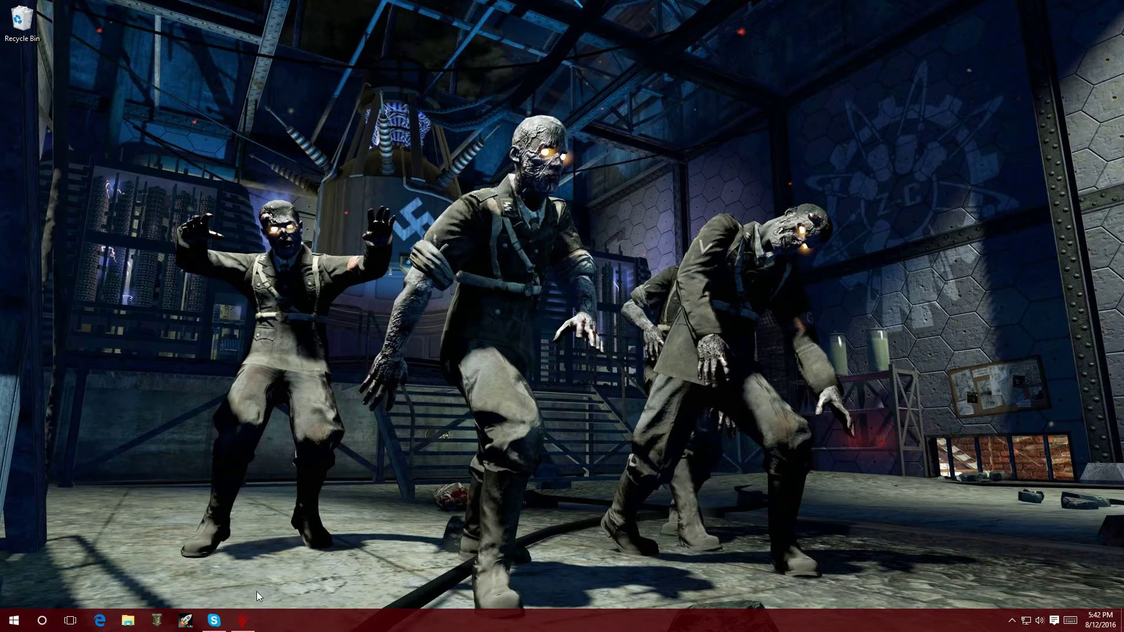
# Generate a new blank map named sfx with the display name sfx in UGX Script Placer.
pyautogui.click(243, 622)
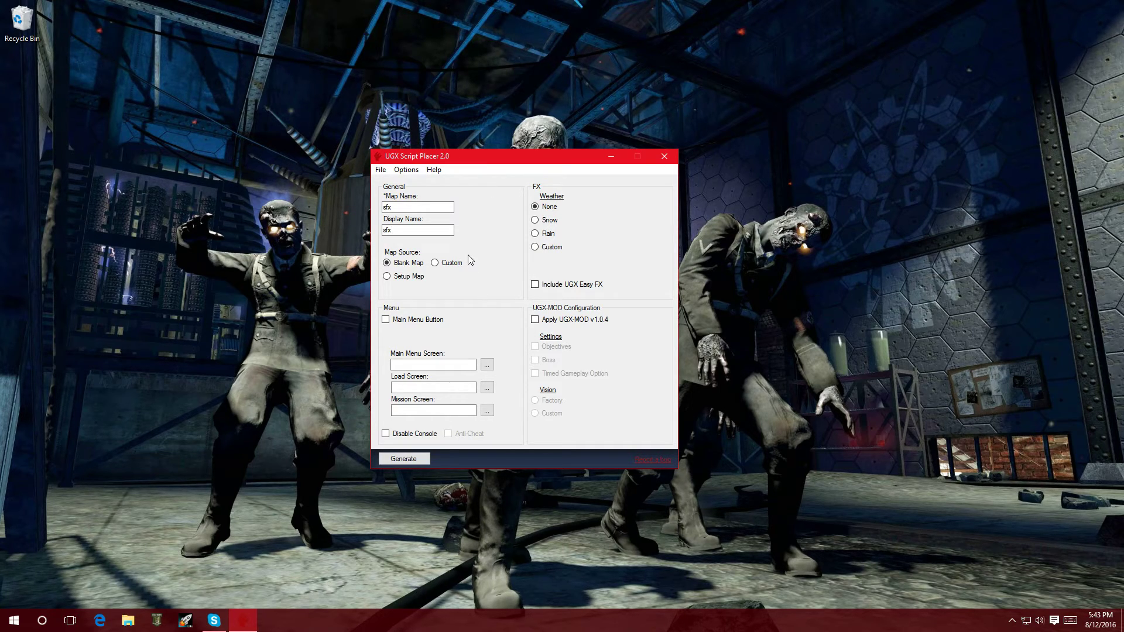
pyautogui.click(404, 207)
pyautogui.click(590, 285)
pyautogui.click(410, 459)
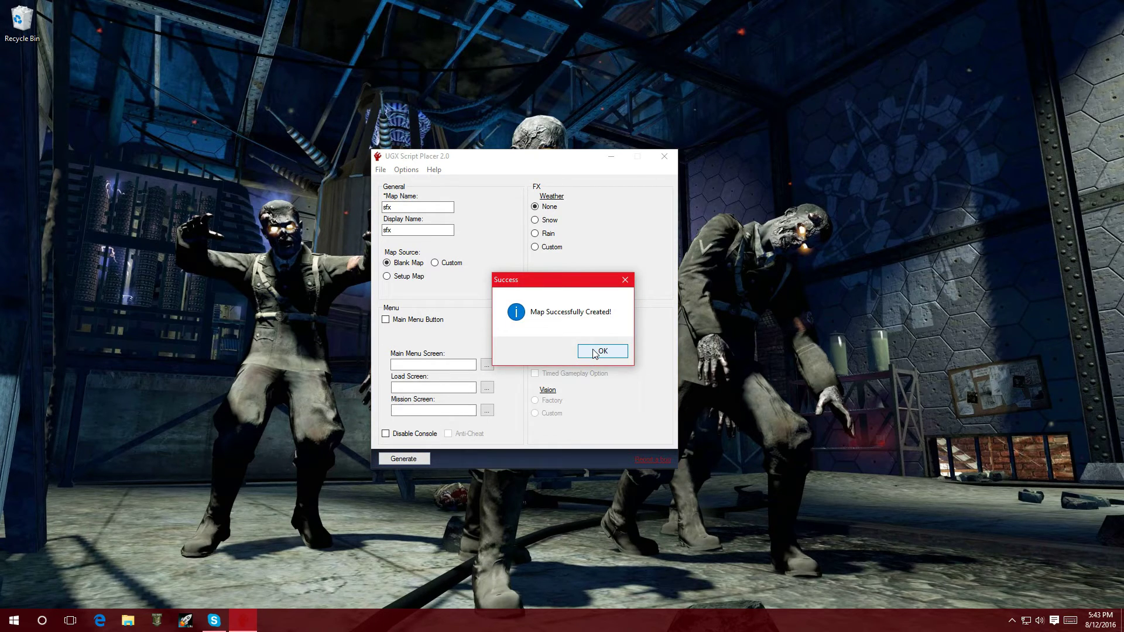
pyautogui.click(594, 353)
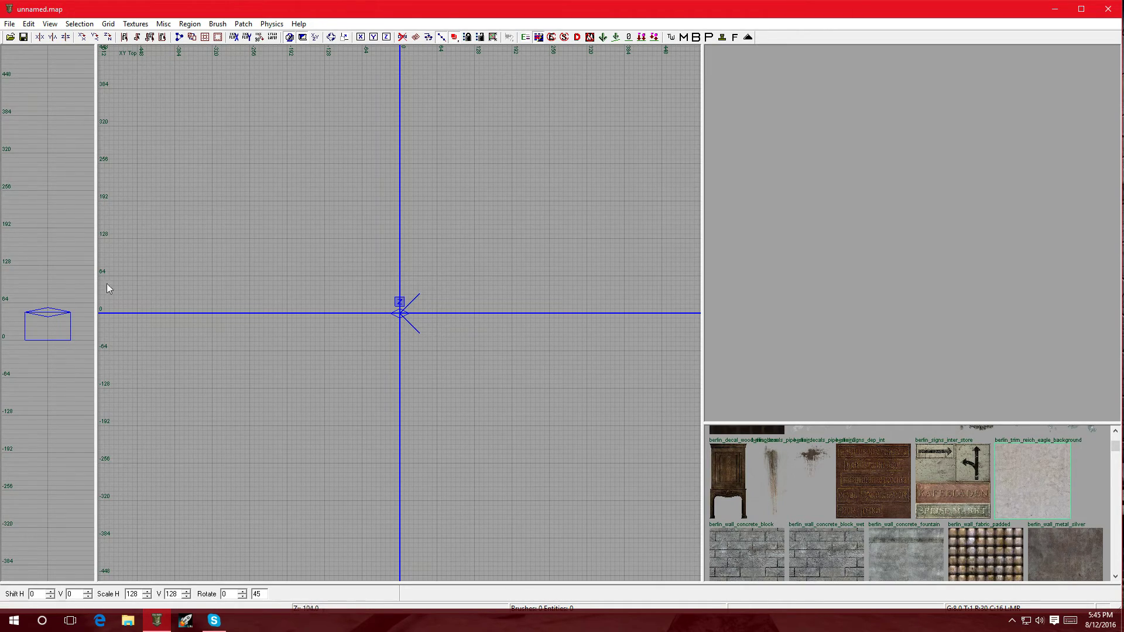
# Switch to the Radiant map editor and open the sfx map from the map_source folder.
pyautogui.click(8, 24)
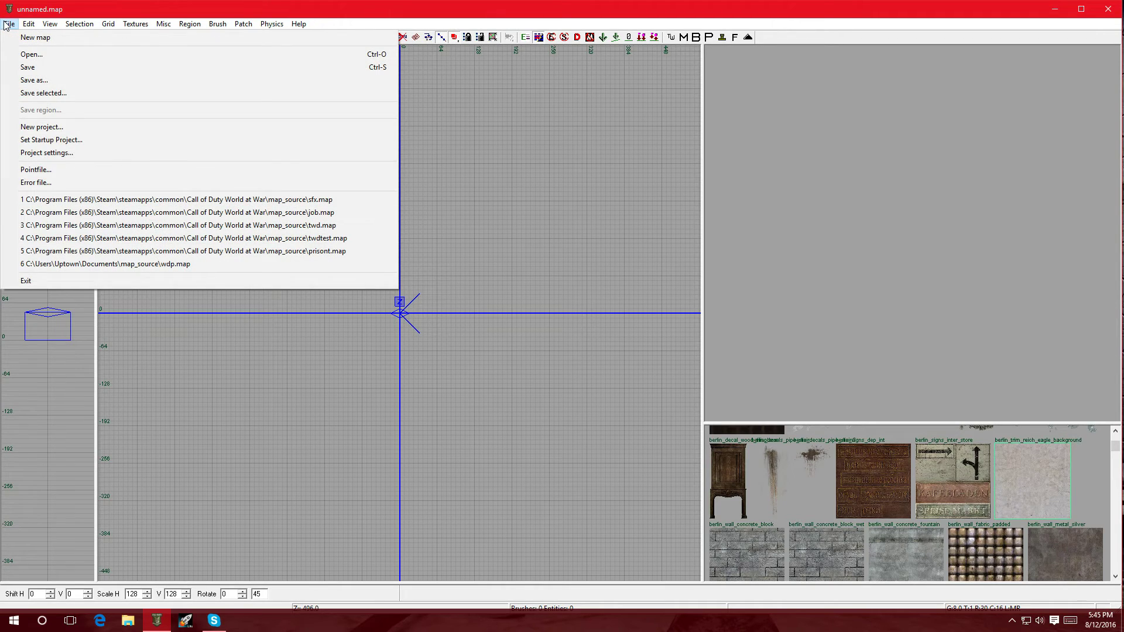
pyautogui.click(29, 56)
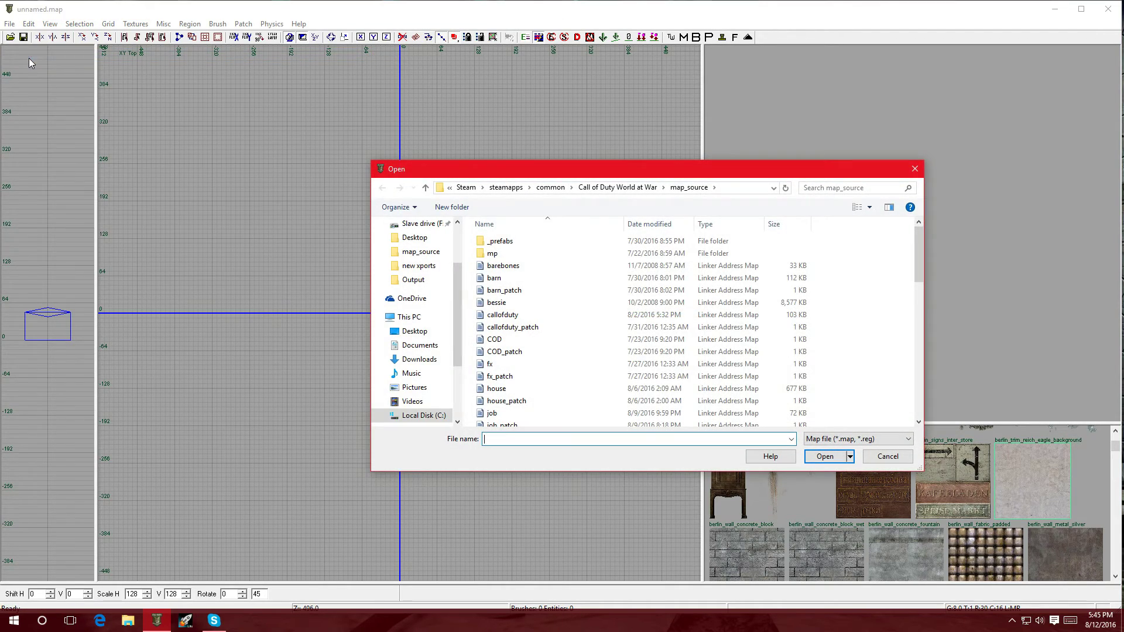
pyautogui.scroll(-3, 553, 398)
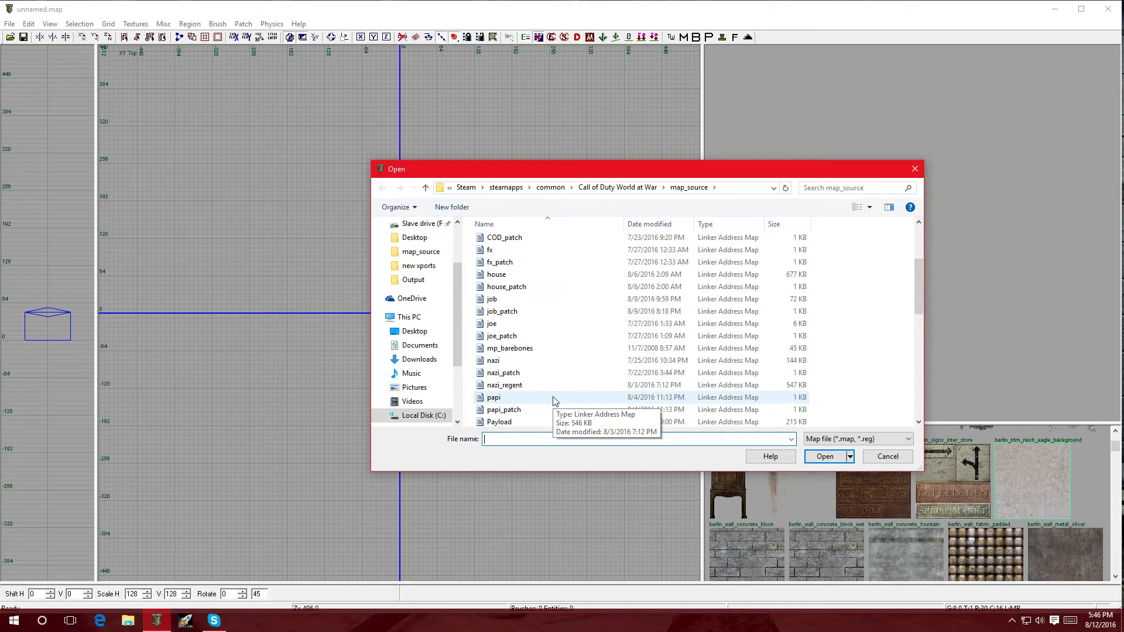
pyautogui.scroll(-6, 555, 400)
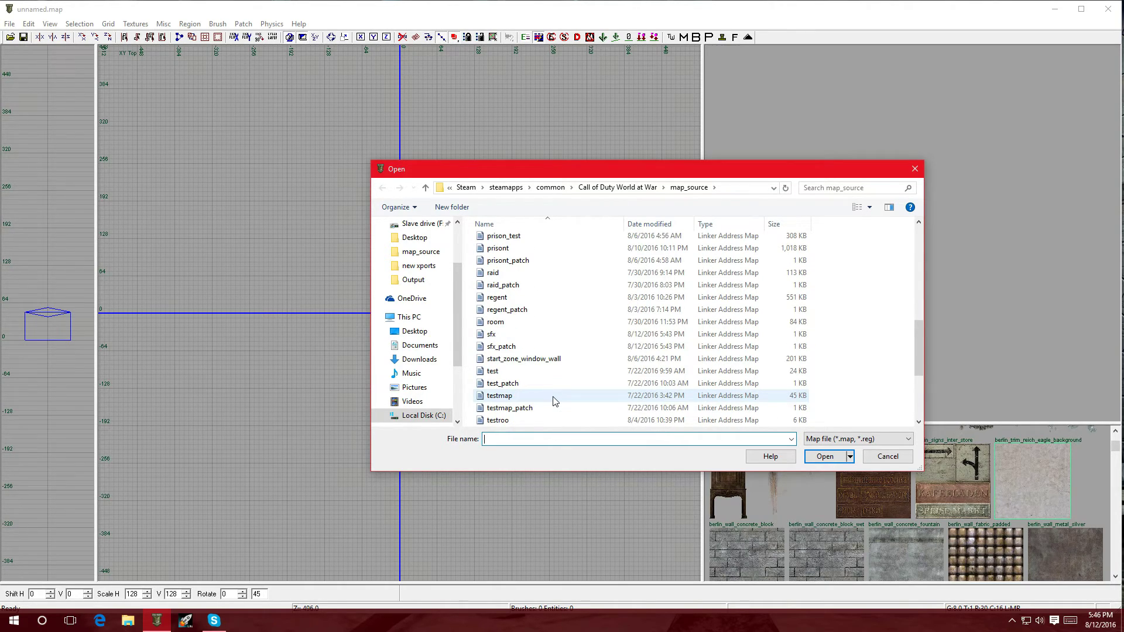
pyautogui.scroll(-2, 553, 397)
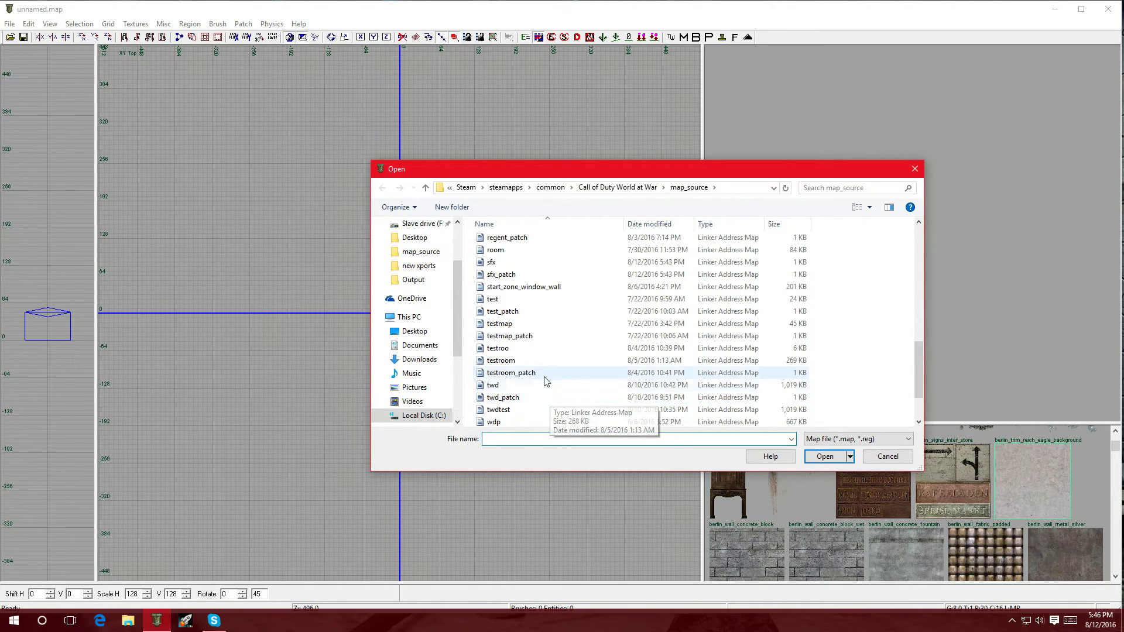
pyautogui.scroll(1, 544, 381)
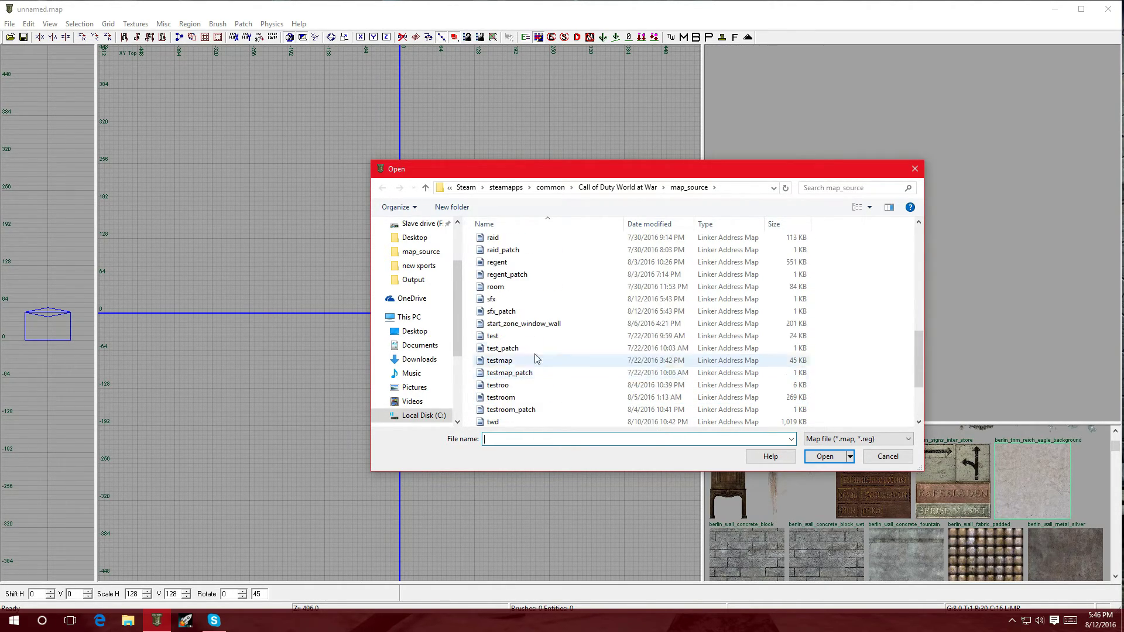
pyautogui.doubleClick(518, 301)
# Draw a box brush about 512 units wide and 200 units high around the origin and hollow it into a room.
pyautogui.moveTo(306, 197); pyautogui.dragTo(351, 205, button='right')
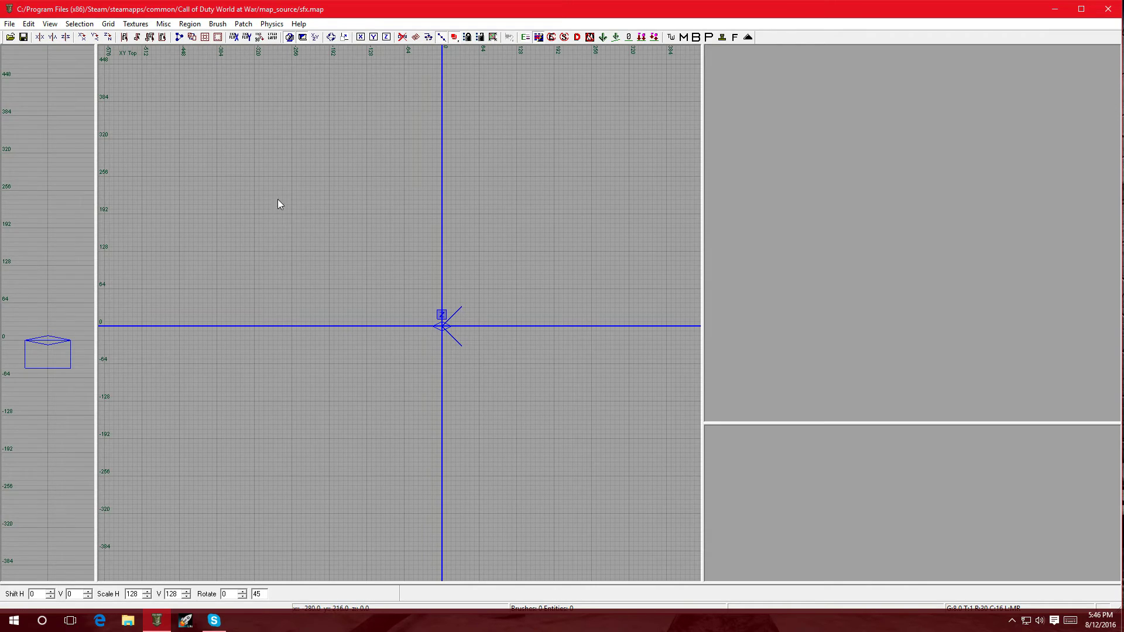
pyautogui.moveTo(291, 177); pyautogui.dragTo(592, 423)
pyautogui.moveTo(511, 486); pyautogui.dragTo(504, 530)
pyautogui.hotkey('ctrl', 'Tab')
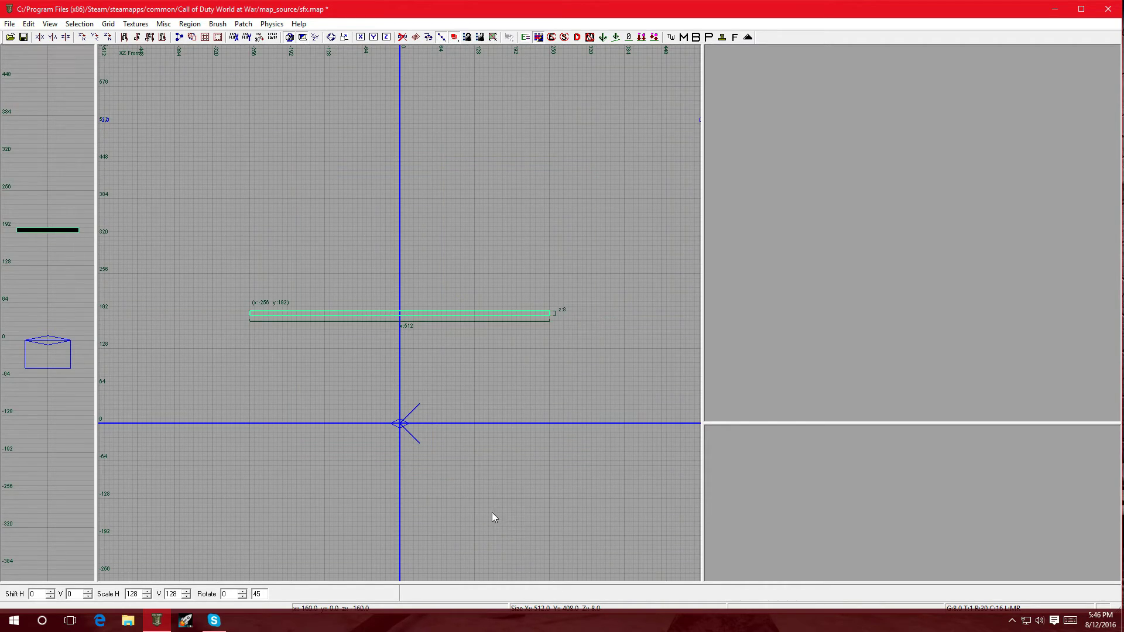
pyautogui.moveTo(421, 350)
pyautogui.mouseDown()
pyautogui.moveTo(434, 464)
pyautogui.moveTo(433, 452)
pyautogui.mouseUp()
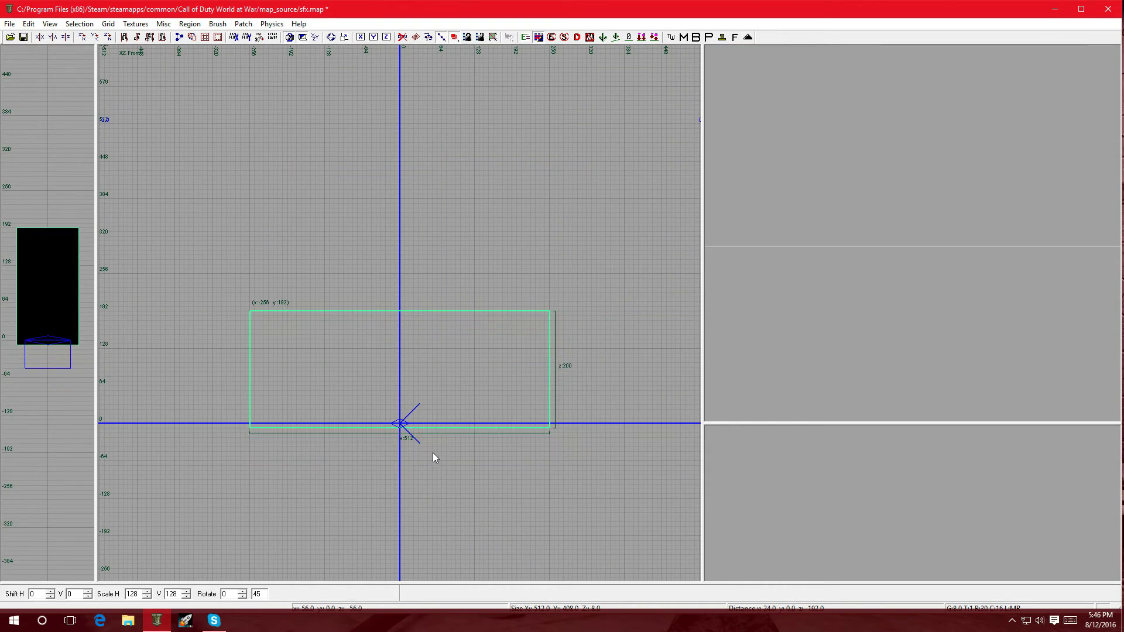
pyautogui.click(218, 37)
pyautogui.press('Escape')
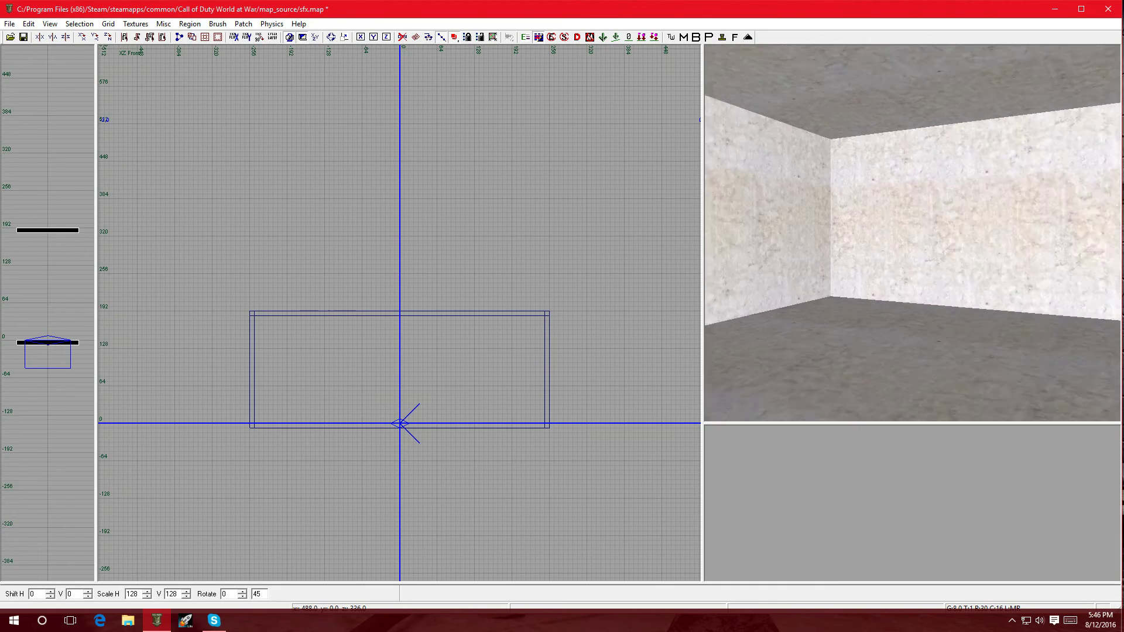
# Load the textures of every usage type and apply berlin_ceilings_metal2_noscorch to the room's floor.
pyautogui.click(135, 24)
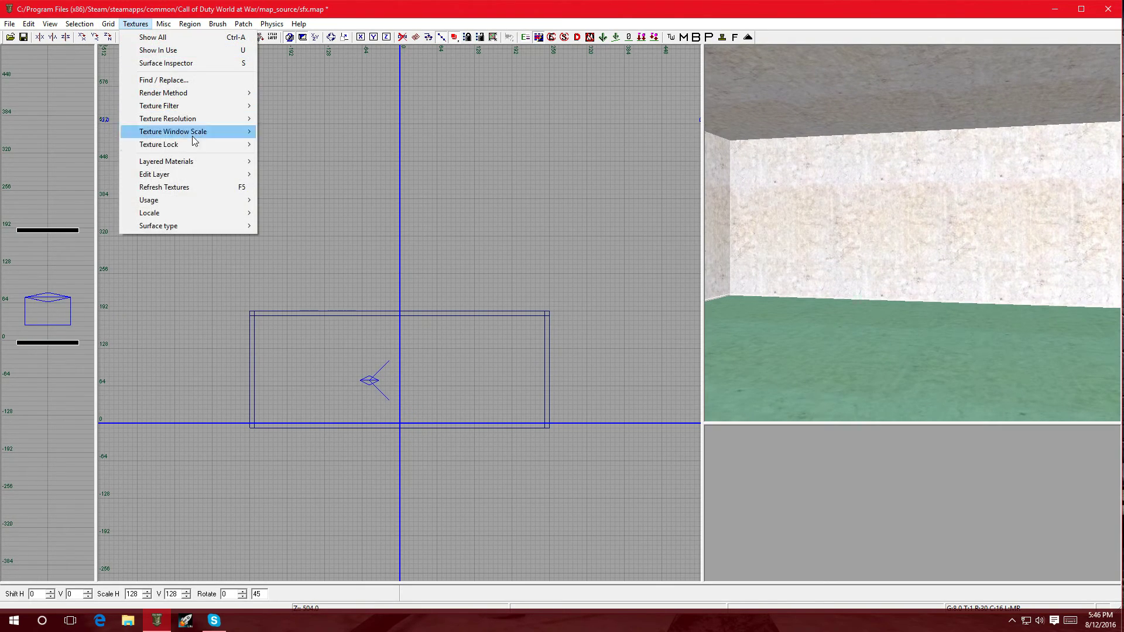
pyautogui.moveTo(233, 200)
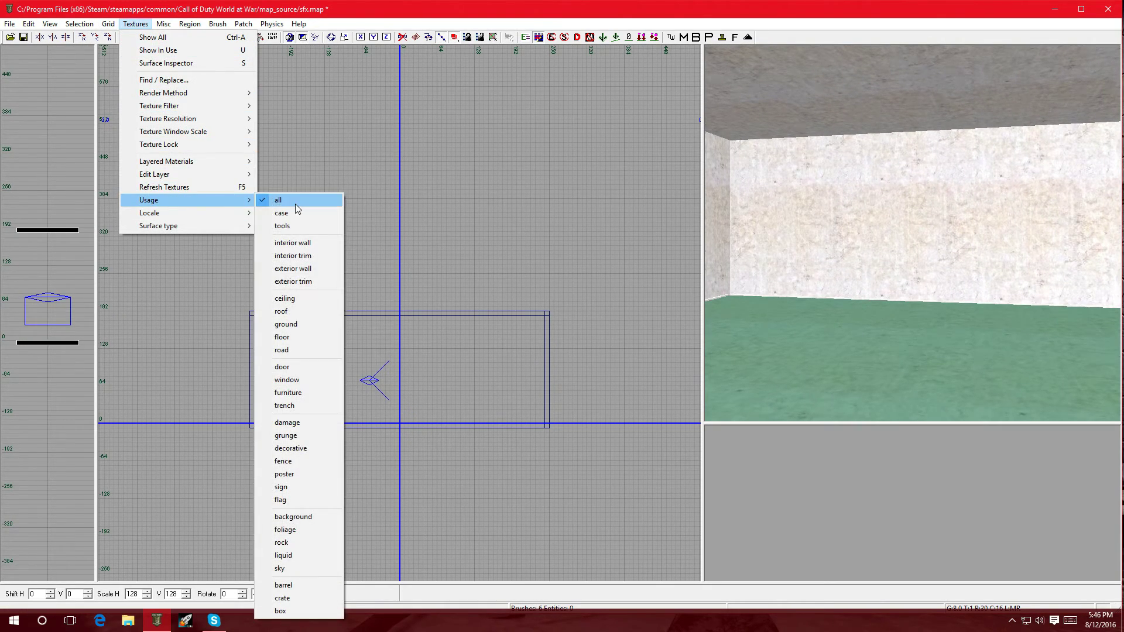
pyautogui.click(295, 204)
pyautogui.scroll(-10, 920, 536)
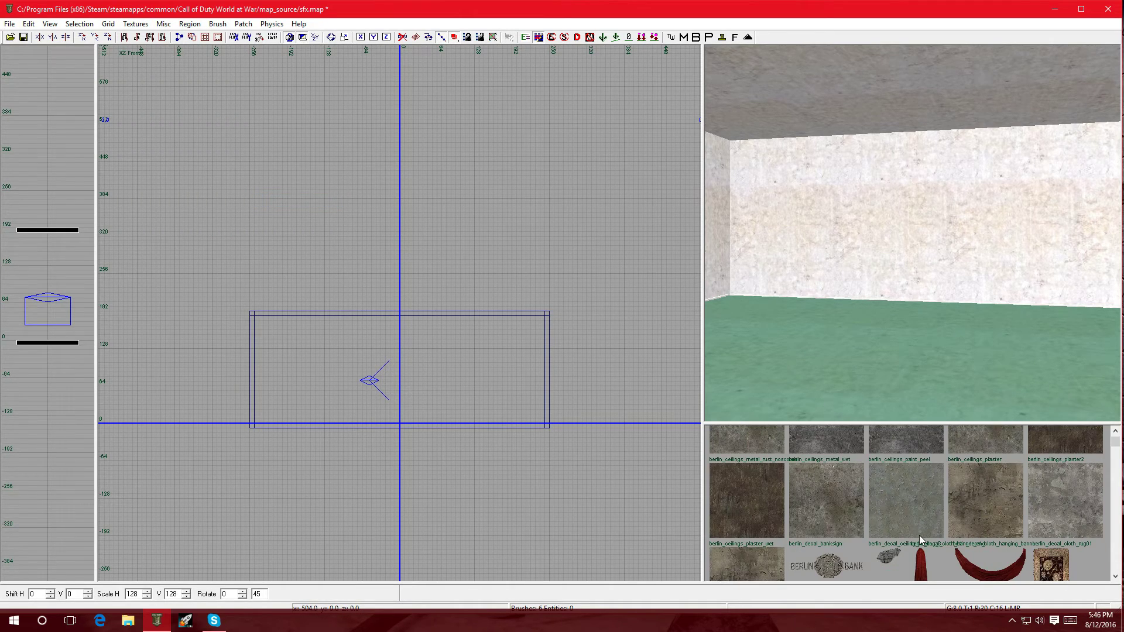
pyautogui.click(907, 500)
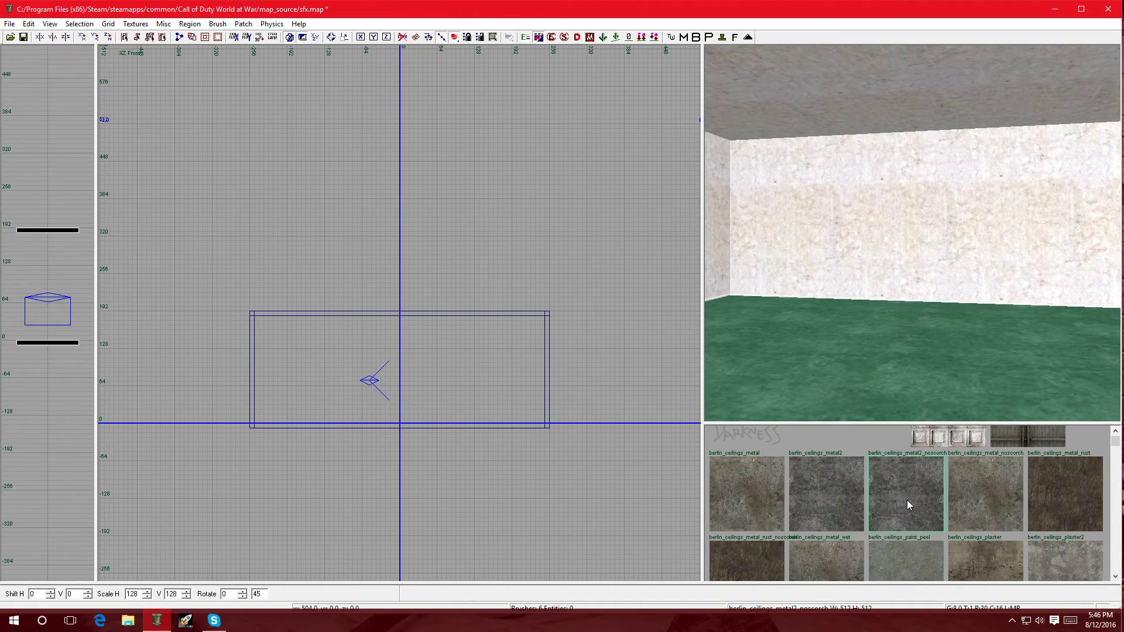
pyautogui.press('Escape')
# Select the room's walls and cover them with the cracked berlin_floors_marble_tiles_bank tile texture.
pyautogui.keyDown('shift'); pyautogui.click(906, 258); pyautogui.keyUp('shift')
pyautogui.moveTo(901, 265); pyautogui.dragTo(823, 271, button='right')
pyautogui.scroll(-10, 950, 527)
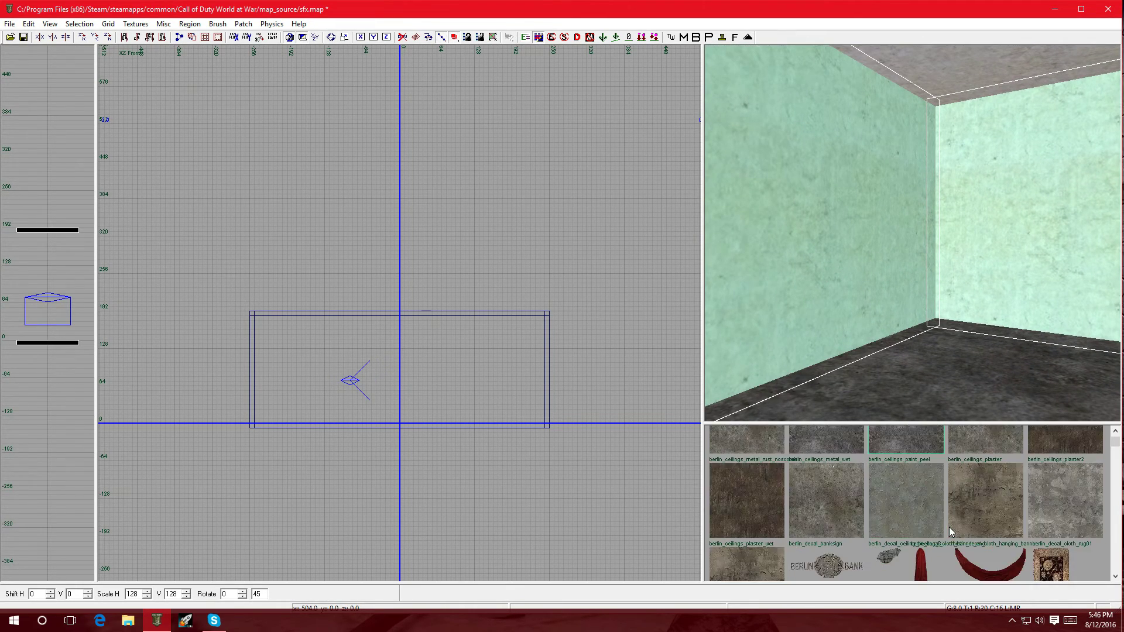
pyautogui.scroll(-5, 949, 531)
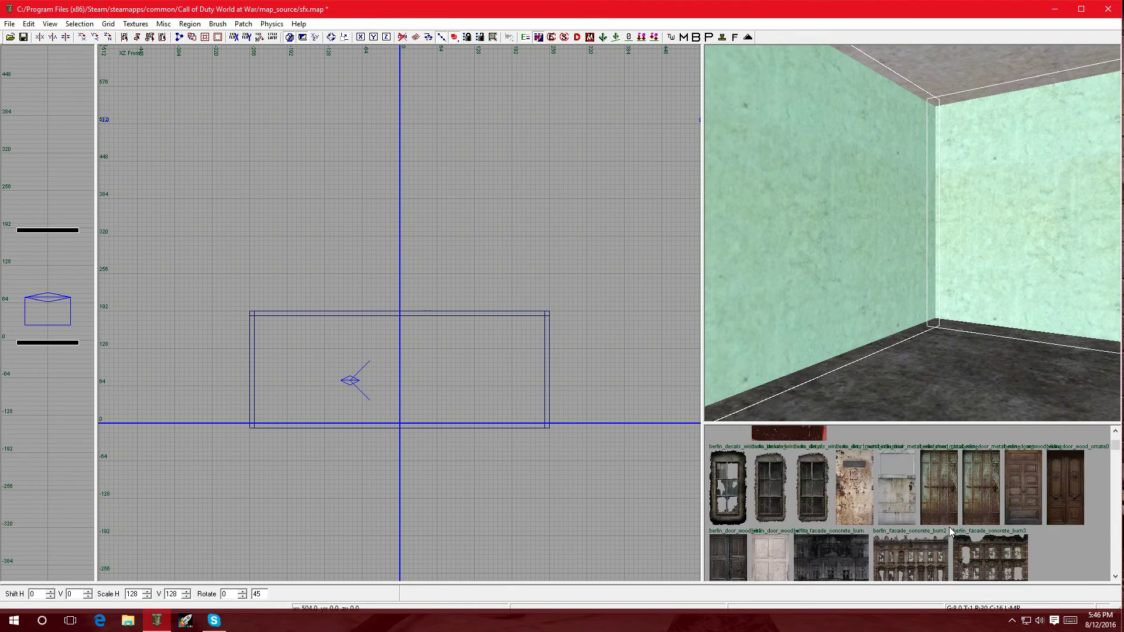
pyautogui.scroll(-3, 951, 532)
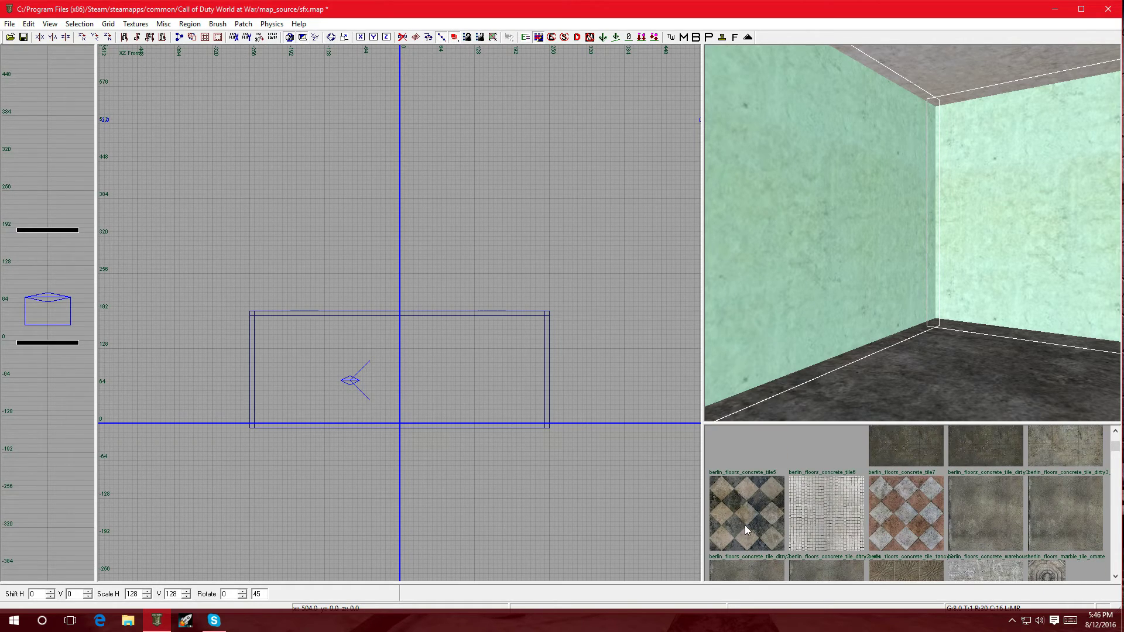
pyautogui.scroll(-3, 952, 511)
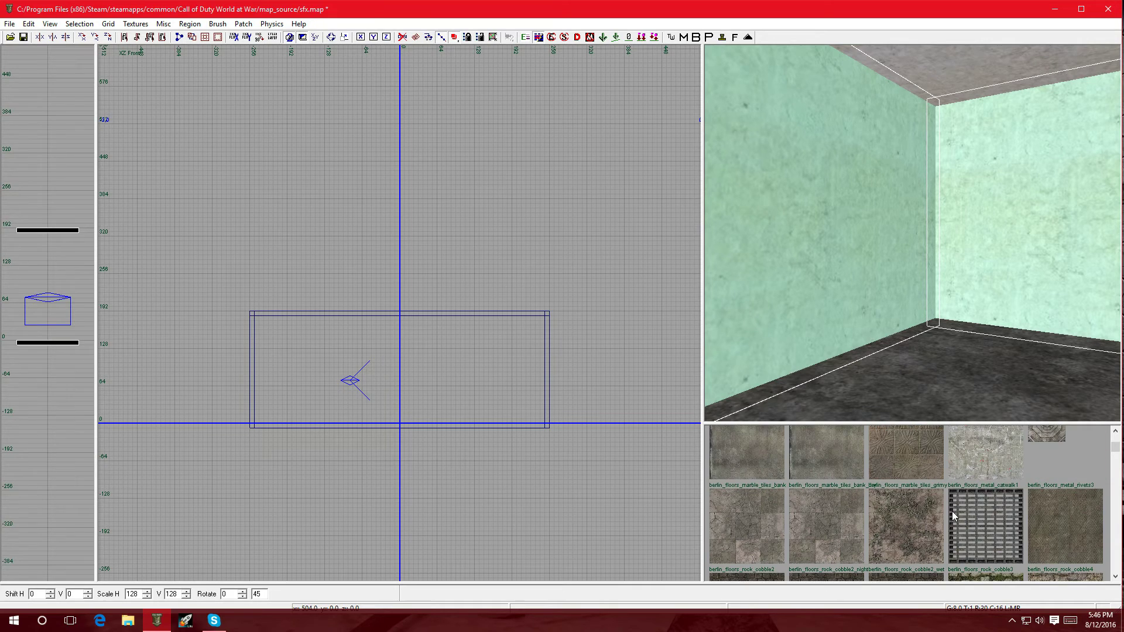
pyautogui.click(838, 520)
pyautogui.moveTo(914, 396); pyautogui.dragTo(946, 268, button='right')
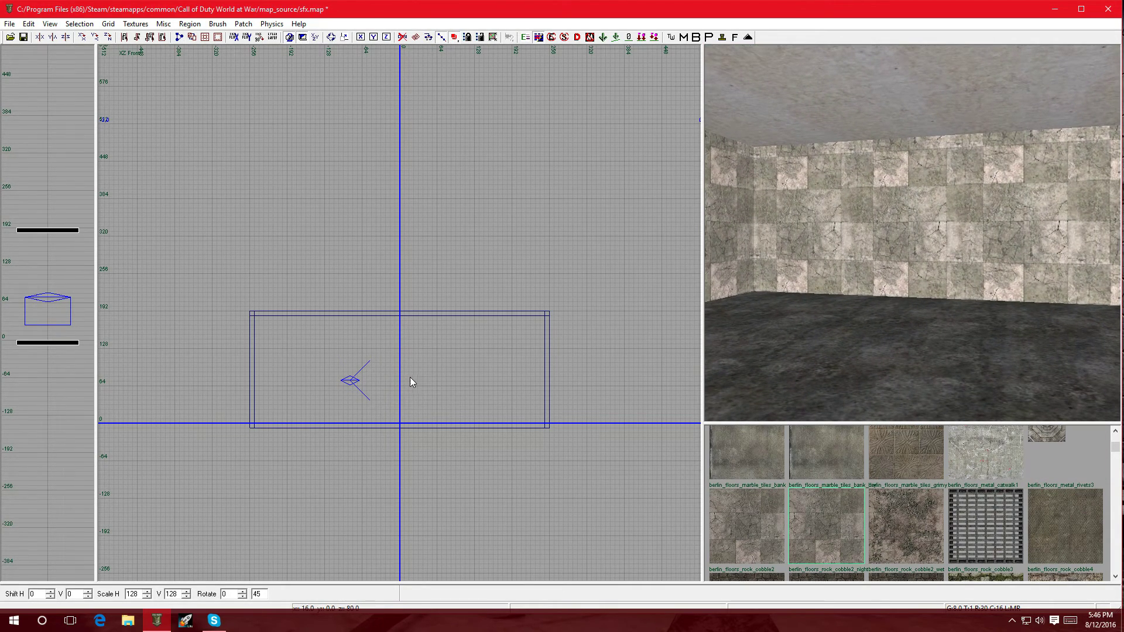
# Add a light entity on the Y axis in the room's southern half and raise it to a height of about 112.
pyautogui.hotkey('ctrl', 'Tab')
pyautogui.hotkey('ctrl', 'Tab')
pyautogui.rightClick(507, 343)
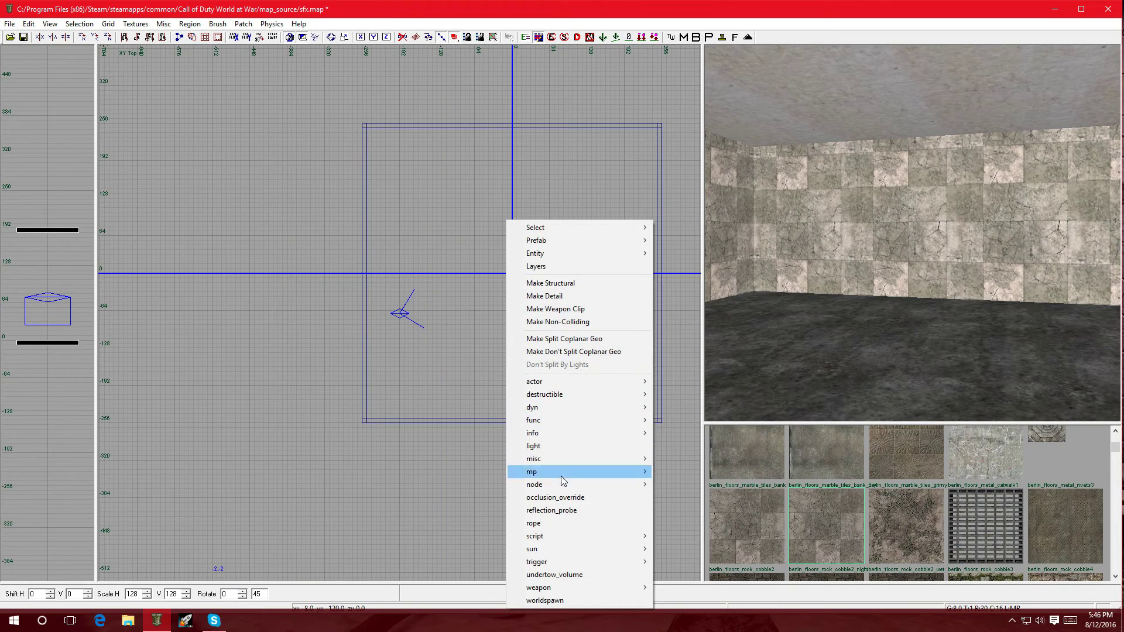
pyautogui.click(591, 450)
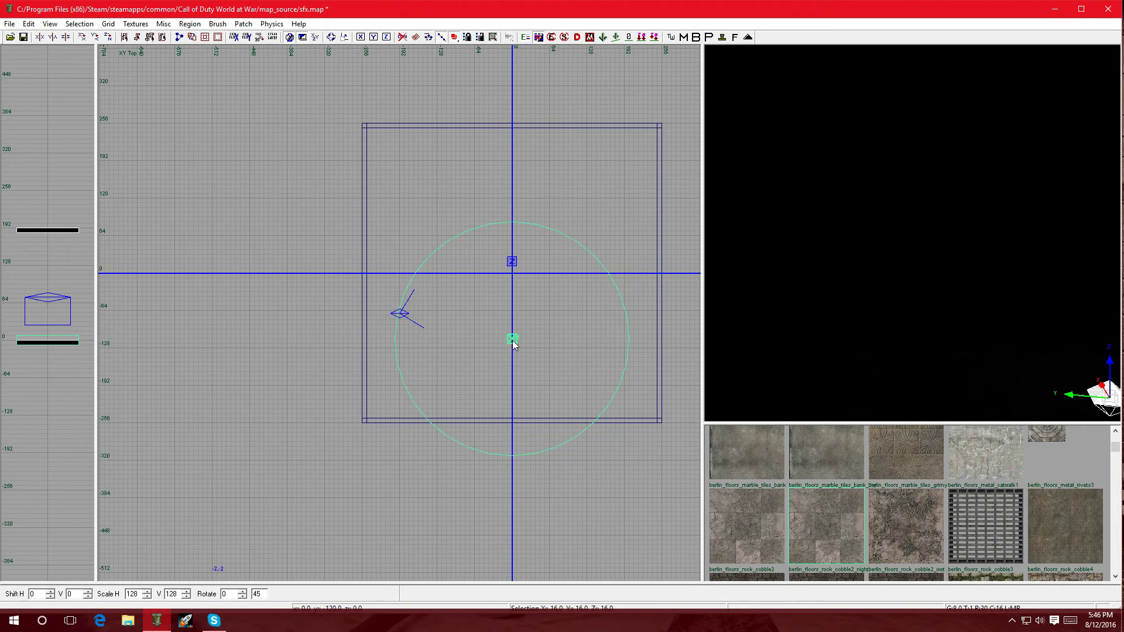
pyautogui.moveTo(512, 340)
pyautogui.mouseDown()
pyautogui.moveTo(516, 398)
pyautogui.moveTo(514, 347)
pyautogui.mouseUp()
pyautogui.hotkey('ctrl', 'Tab')
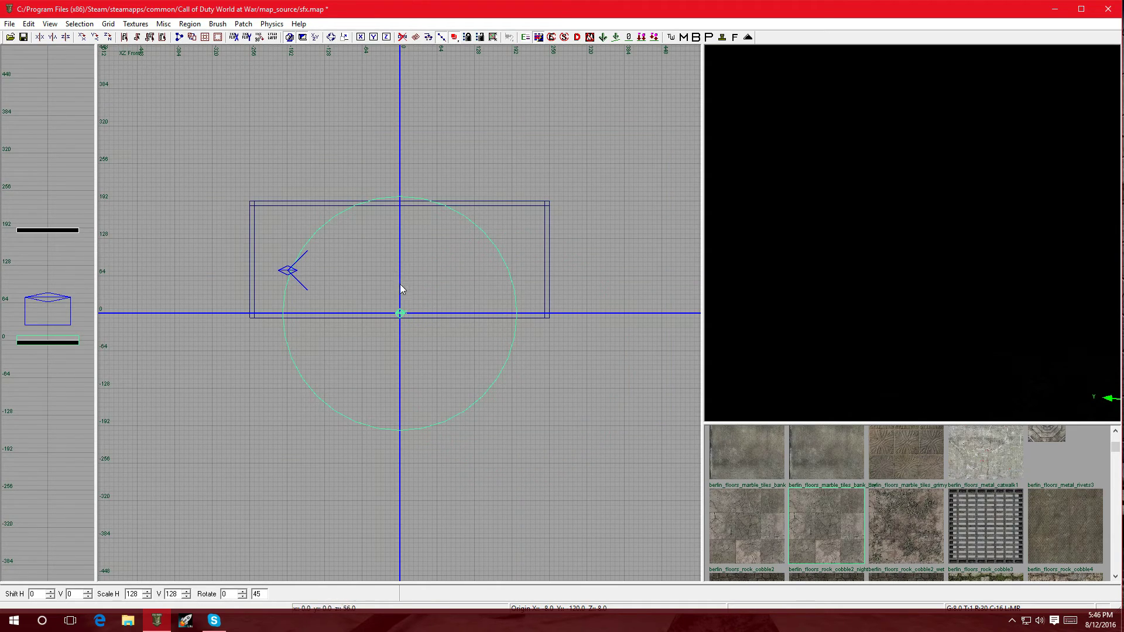
pyautogui.moveTo(38, 338); pyautogui.dragTo(48, 277)
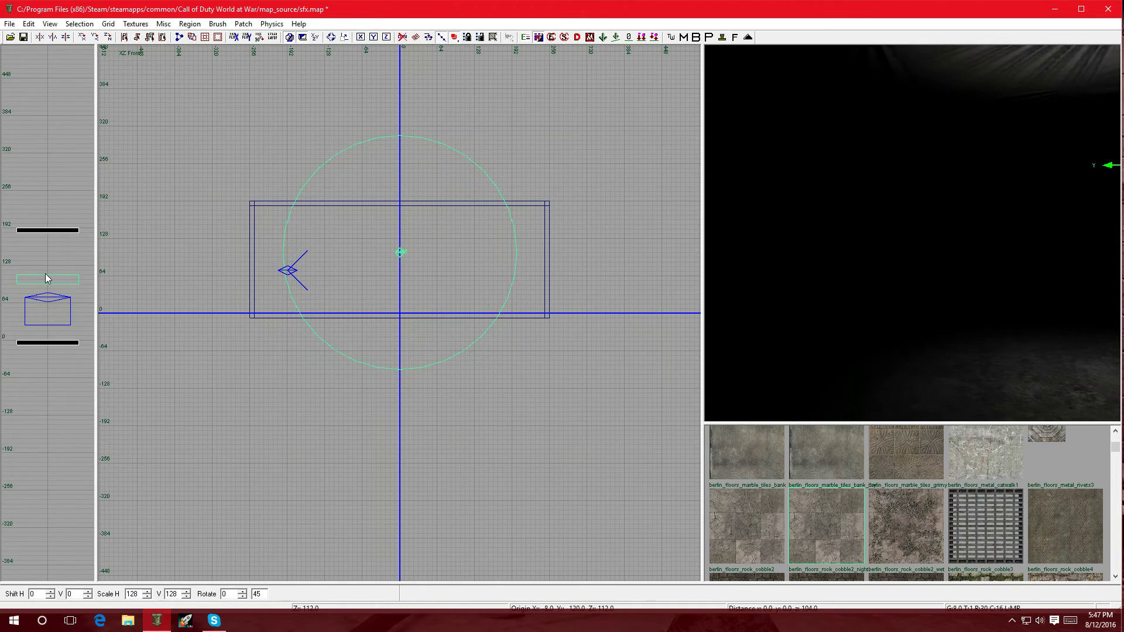
# Duplicate the light and spread the copies so that four lights form a cross around the room's centre.
pyautogui.hotkey('ctrl', 'Tab')
pyautogui.hotkey('ctrl', 'Tab')
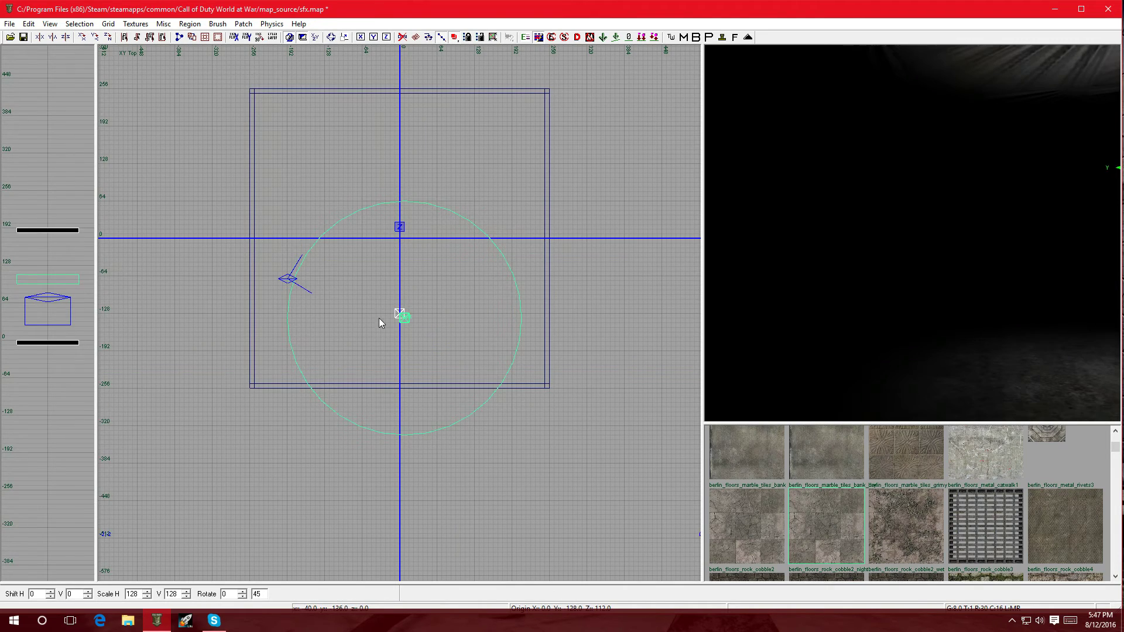
pyautogui.moveTo(401, 314); pyautogui.dragTo(392, 137)
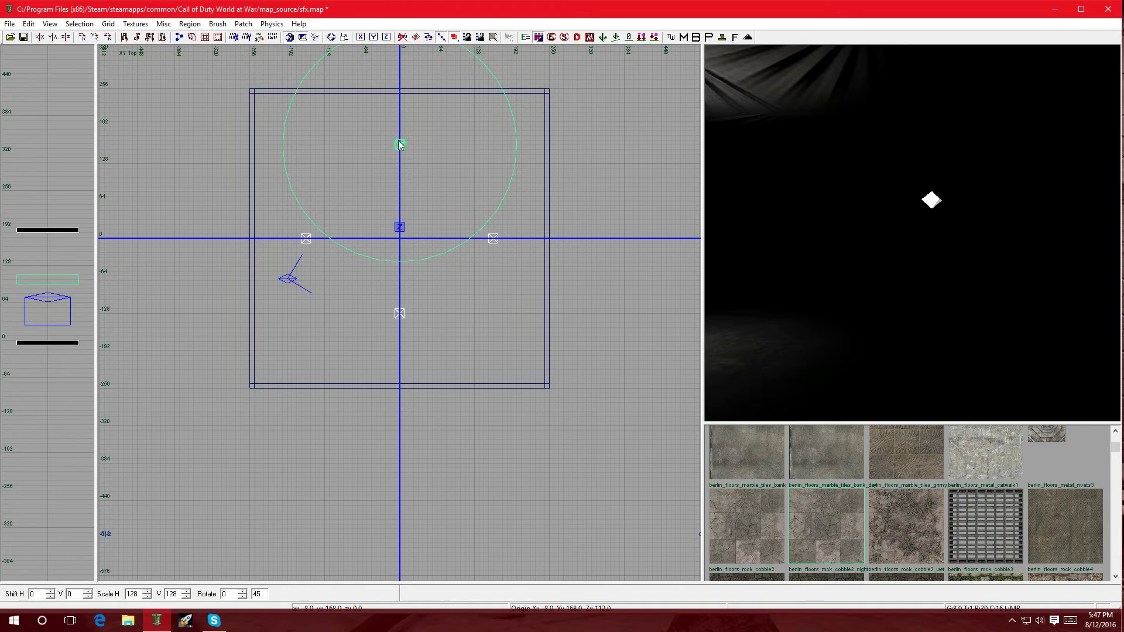
pyautogui.press('Escape')
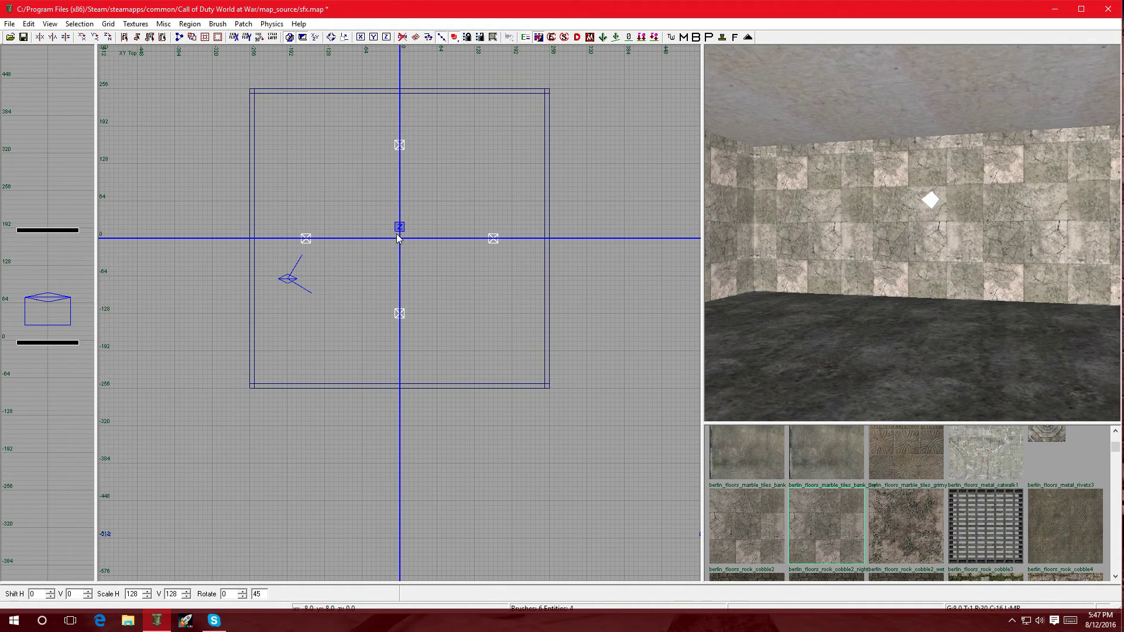
# Add an info player start entity and centre it on the Y axis just south of the southern light.
pyautogui.hotkey('ctrl', 'Tab')
pyautogui.hotkey('ctrl', 'Tab')
pyautogui.hotkey('ctrl', 'Tab')
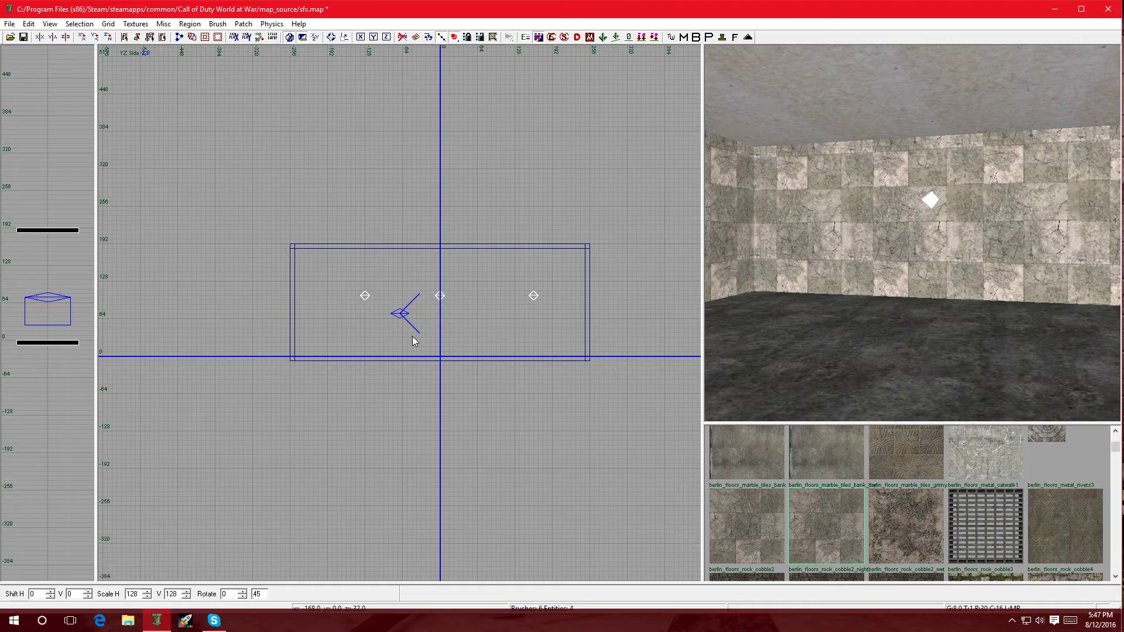
pyautogui.rightClick(515, 374)
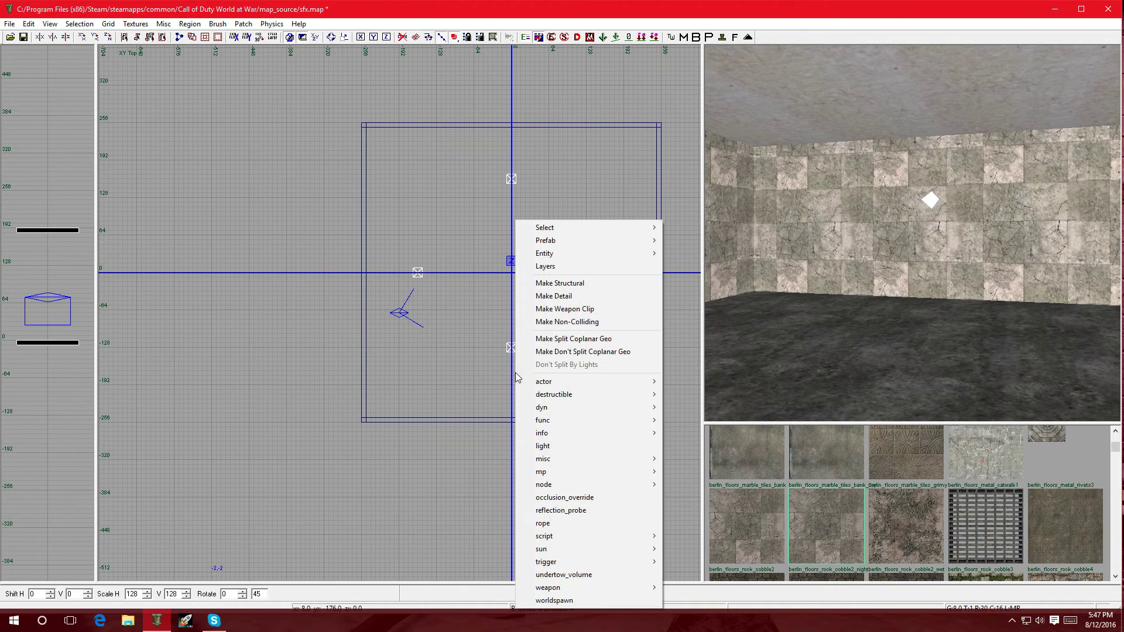
pyautogui.moveTo(610, 440)
pyautogui.moveTo(691, 484)
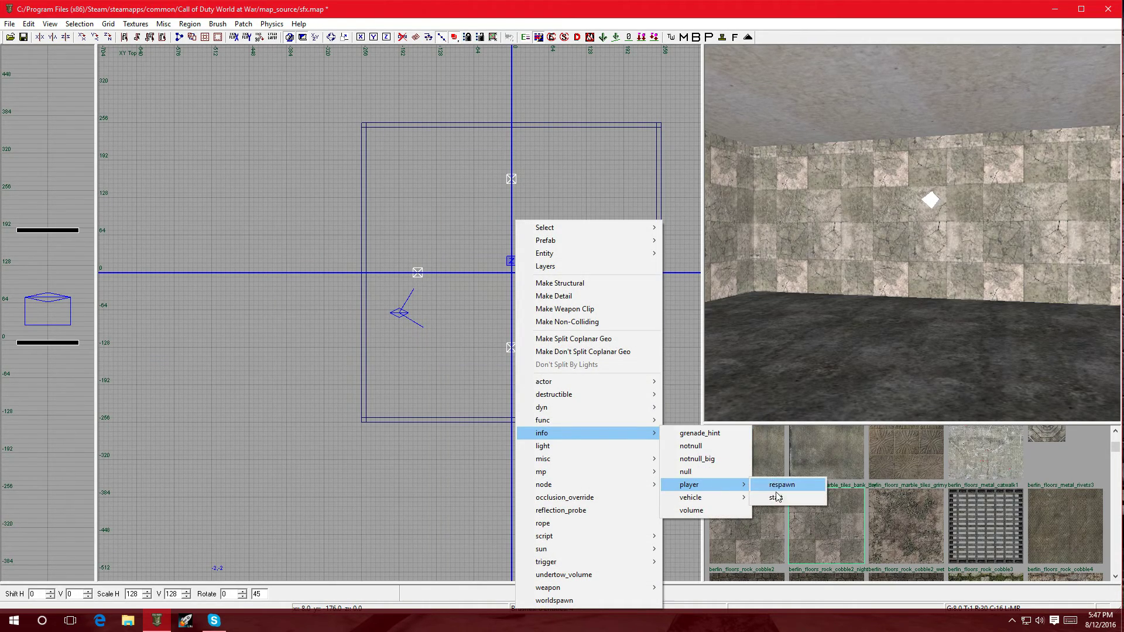
pyautogui.click(781, 498)
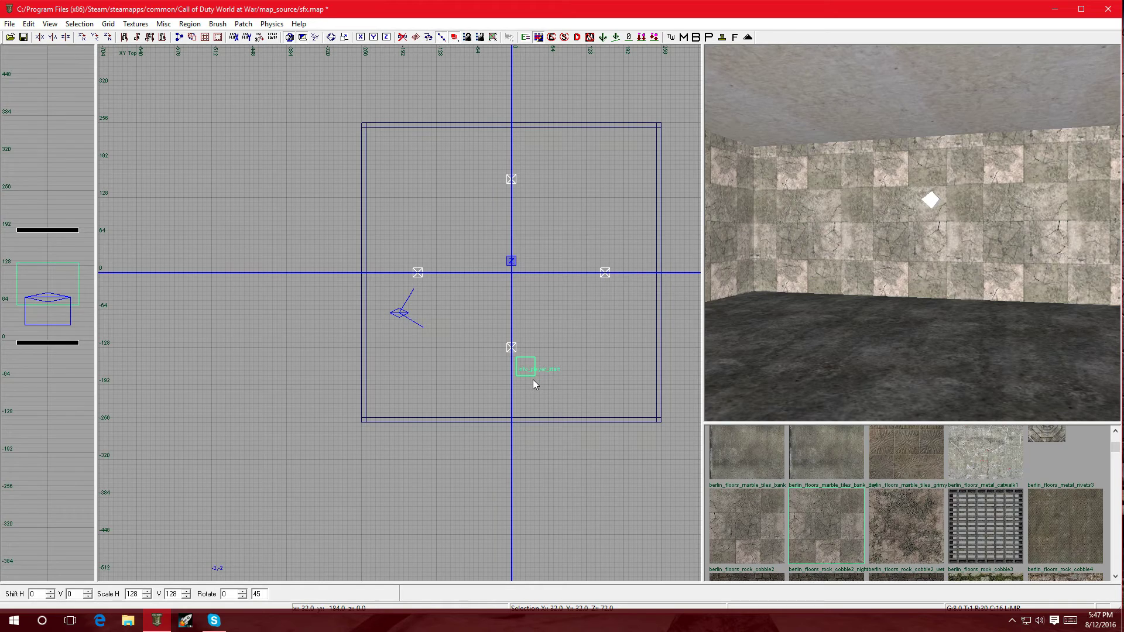
pyautogui.moveTo(533, 382); pyautogui.dragTo(513, 389)
# Lower the player start entity in the front view so that it stands on the room's floor.
pyautogui.hotkey('ctrl', 'Tab')
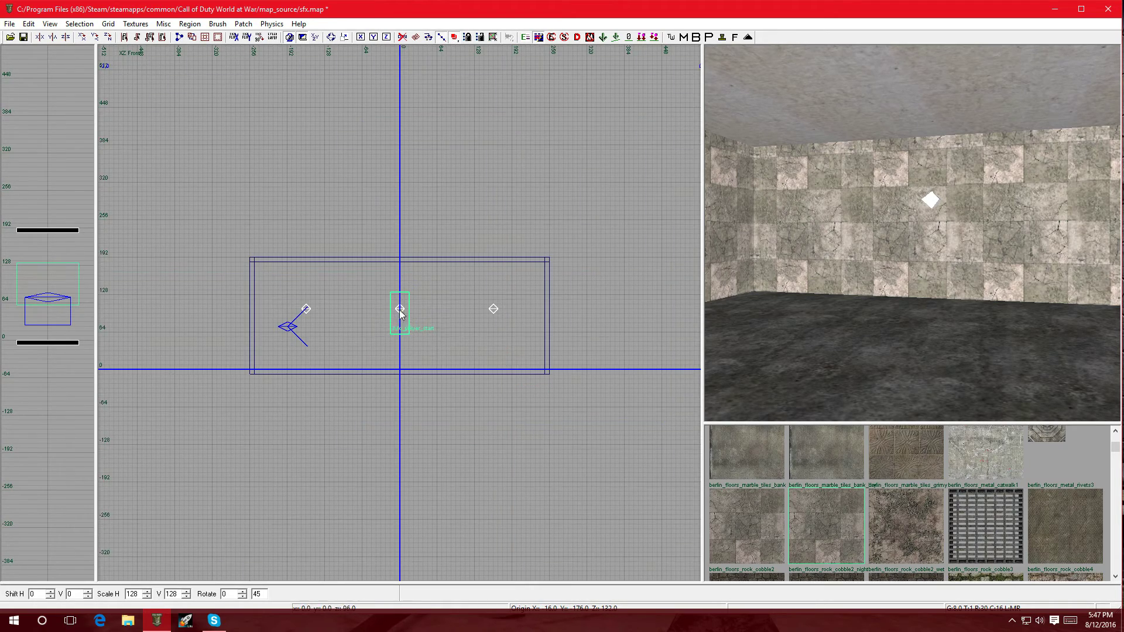
pyautogui.moveTo(403, 313); pyautogui.dragTo(408, 346)
pyautogui.hotkey('ctrl', 'Tab')
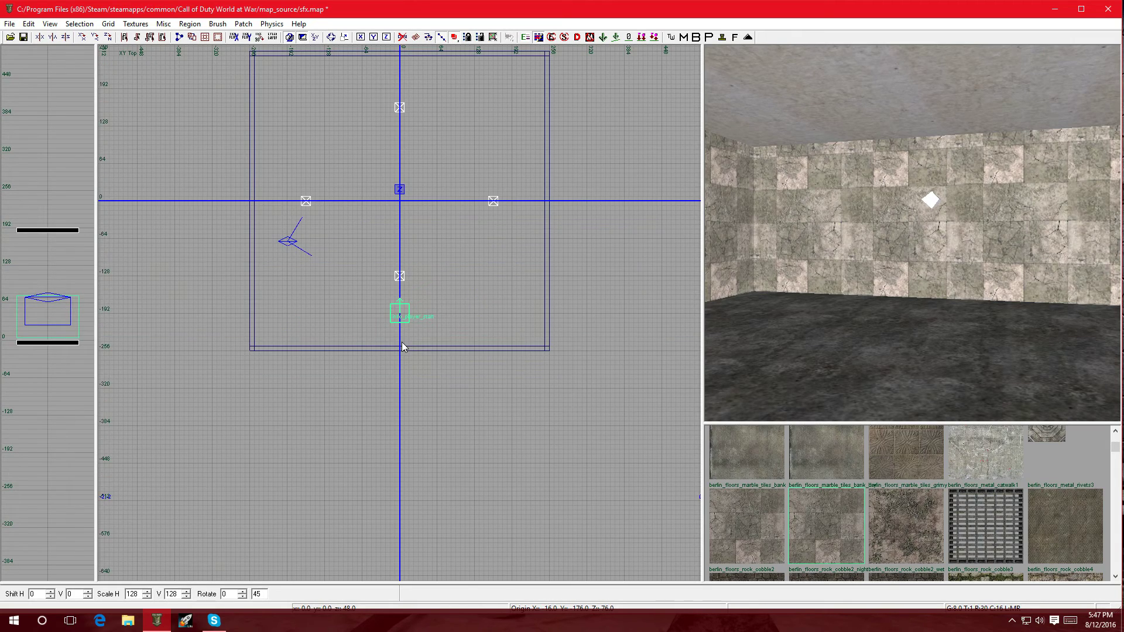
# Insert the ugx_fx_struct map from the Uptowns_Prefabs folder as a misc prefab near the room's centre.
pyautogui.rightClick(396, 206)
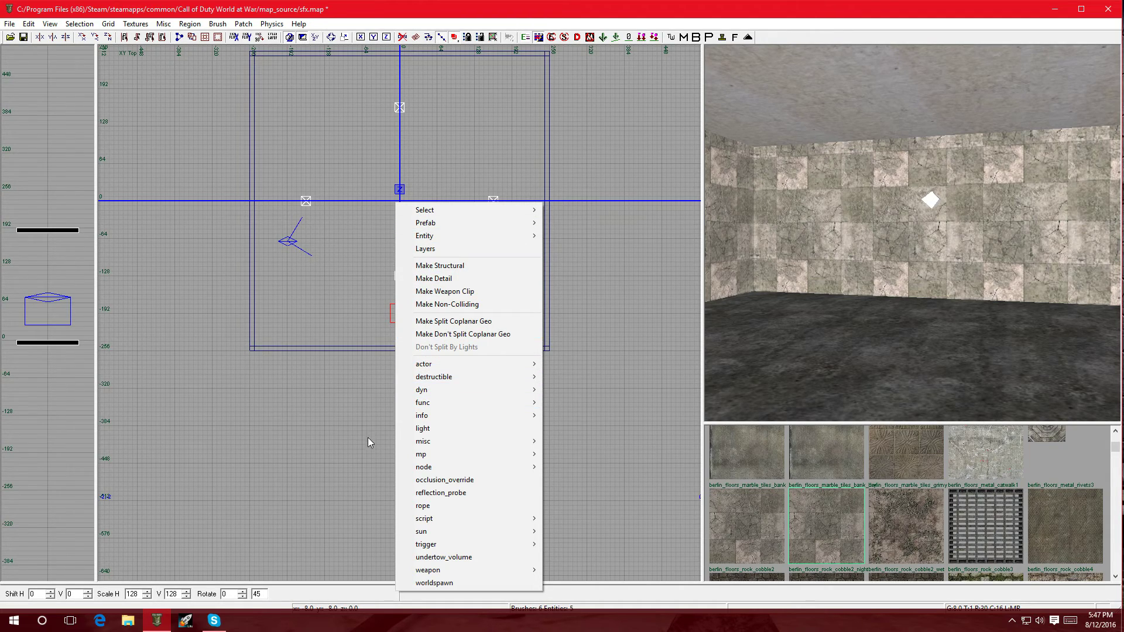
pyautogui.moveTo(448, 384)
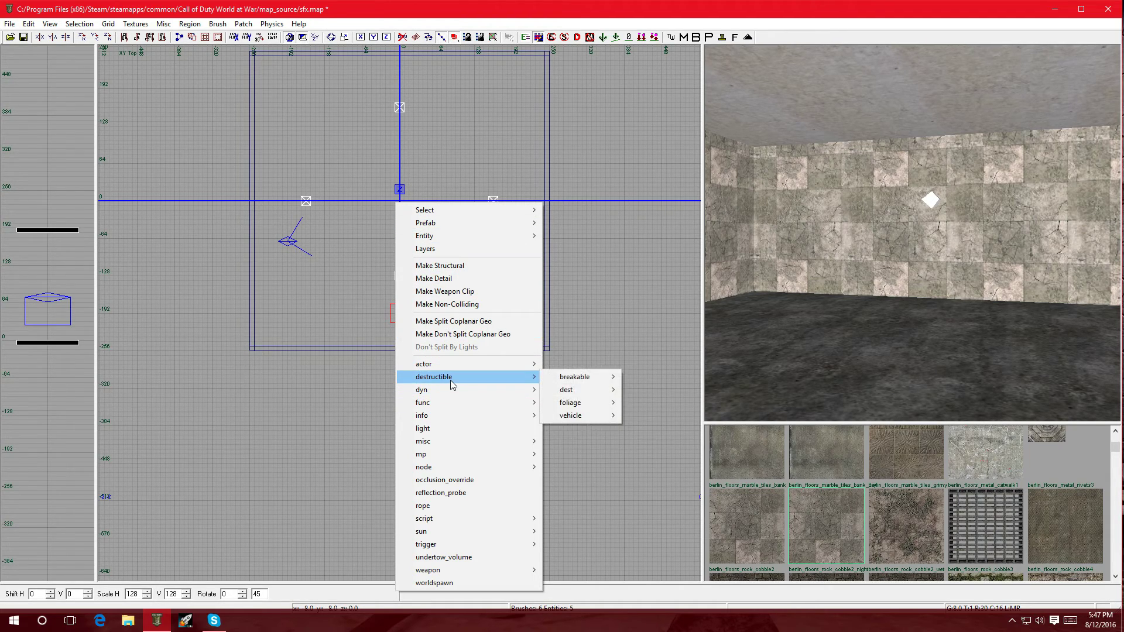
pyautogui.moveTo(454, 443)
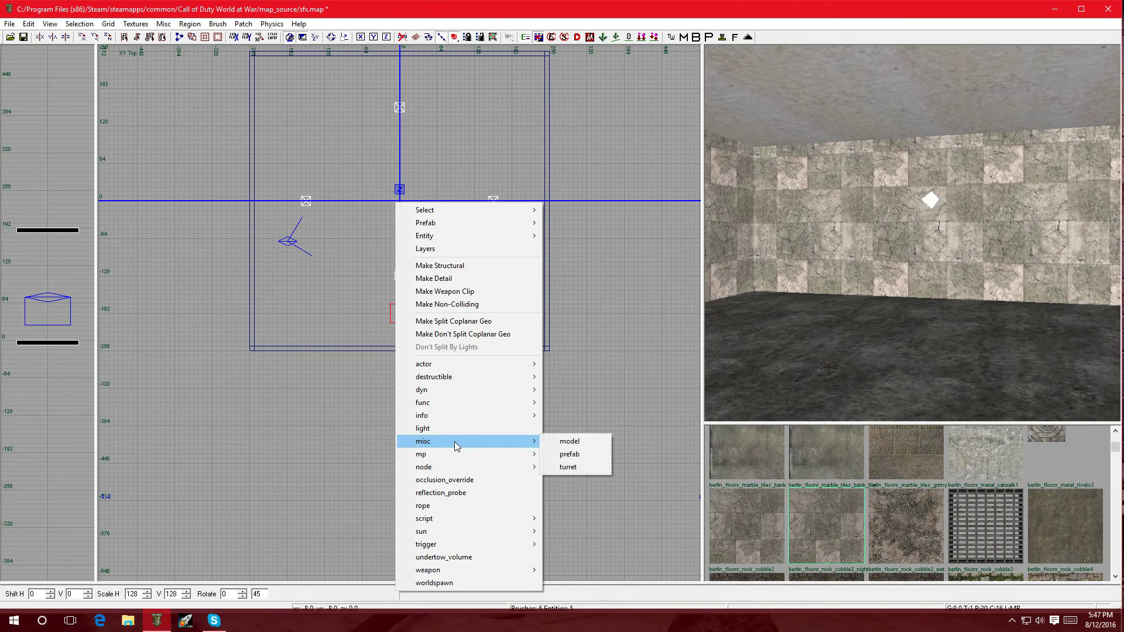
pyautogui.click(589, 454)
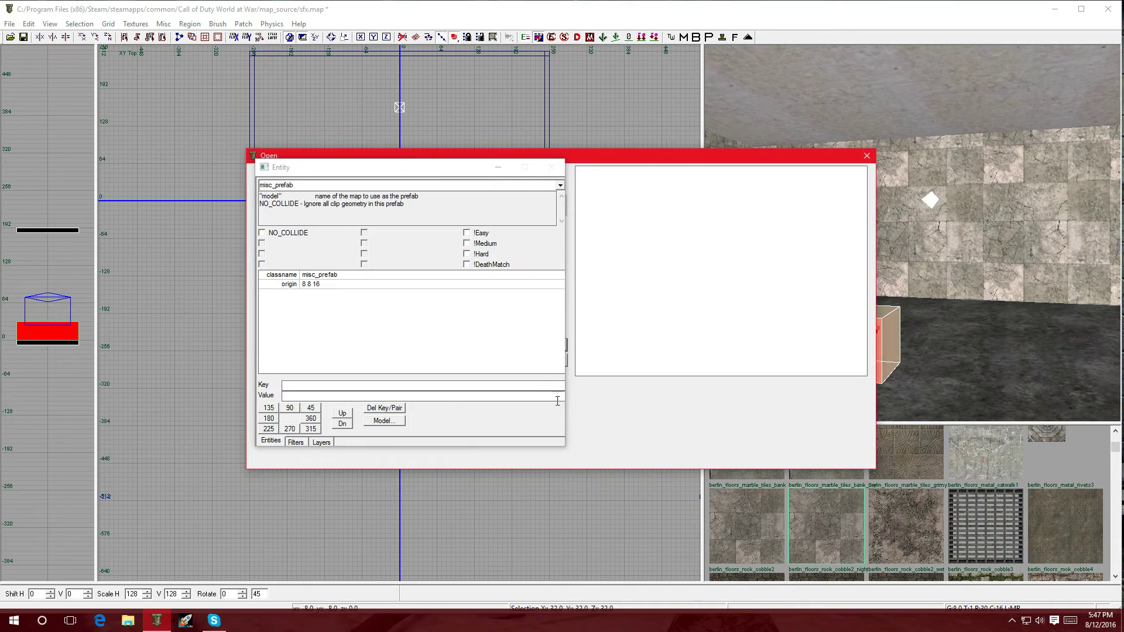
pyautogui.click(497, 169)
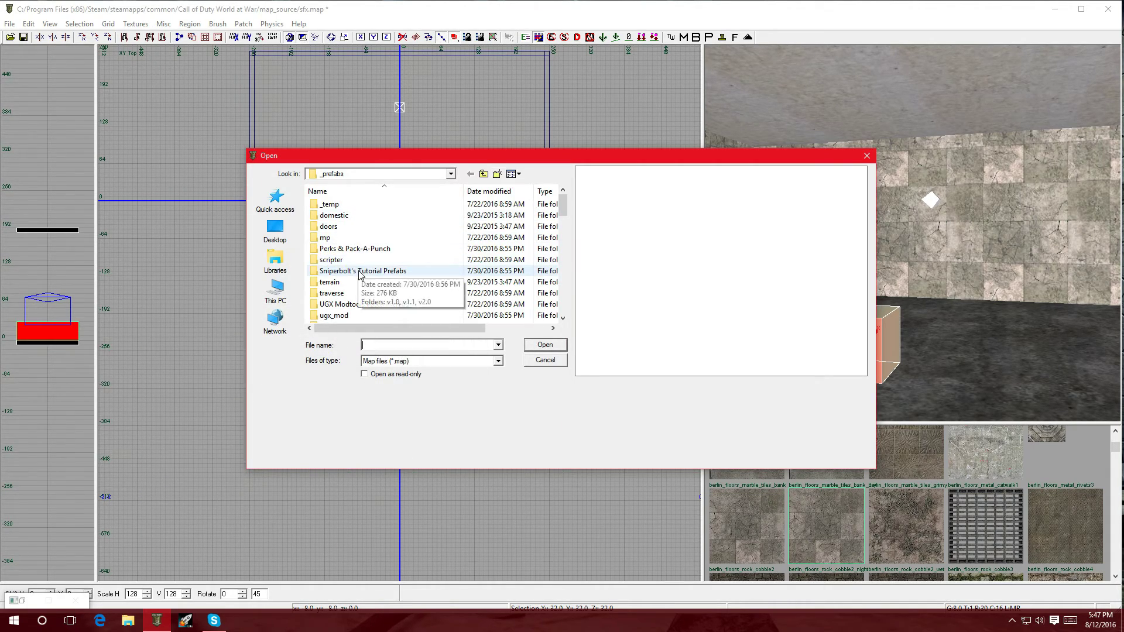
pyautogui.scroll(-2, 351, 269)
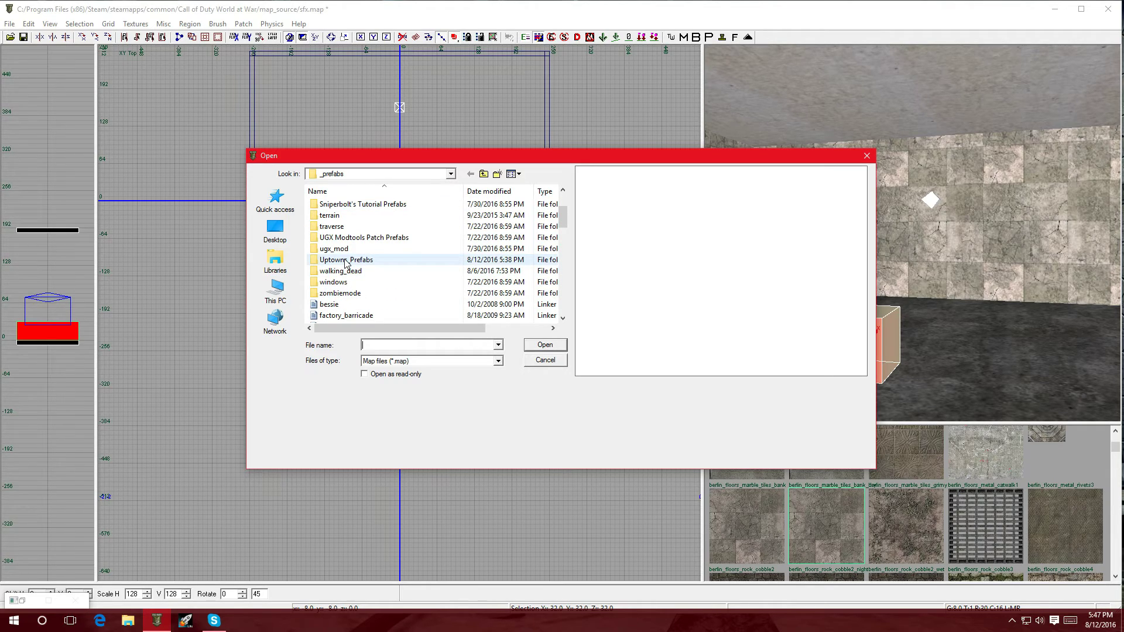
pyautogui.doubleClick(346, 260)
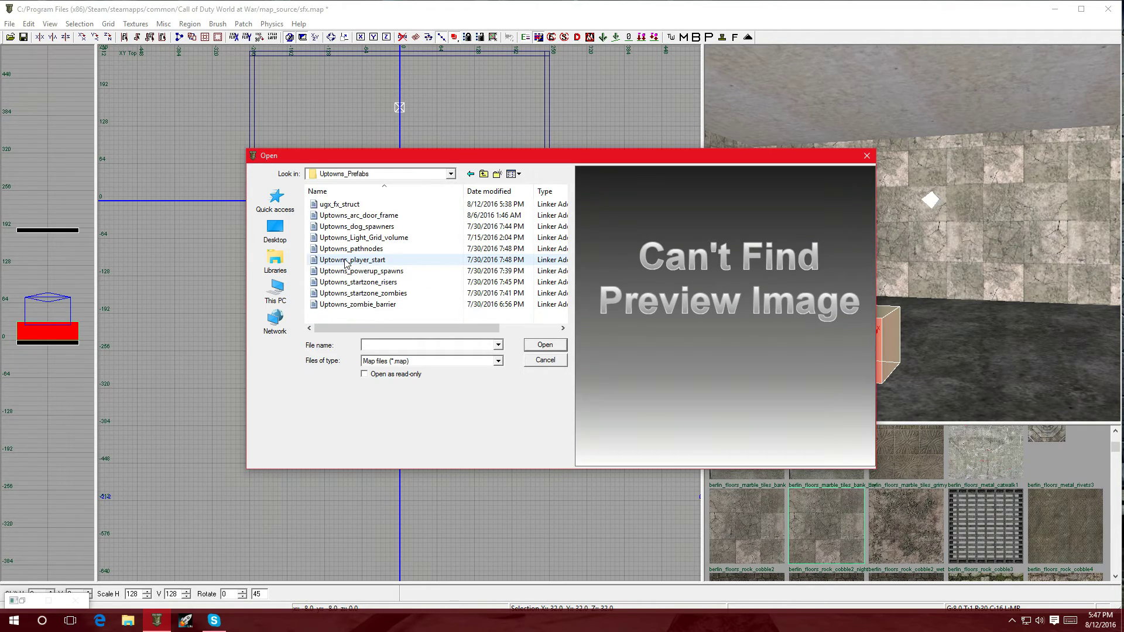
pyautogui.doubleClick(348, 204)
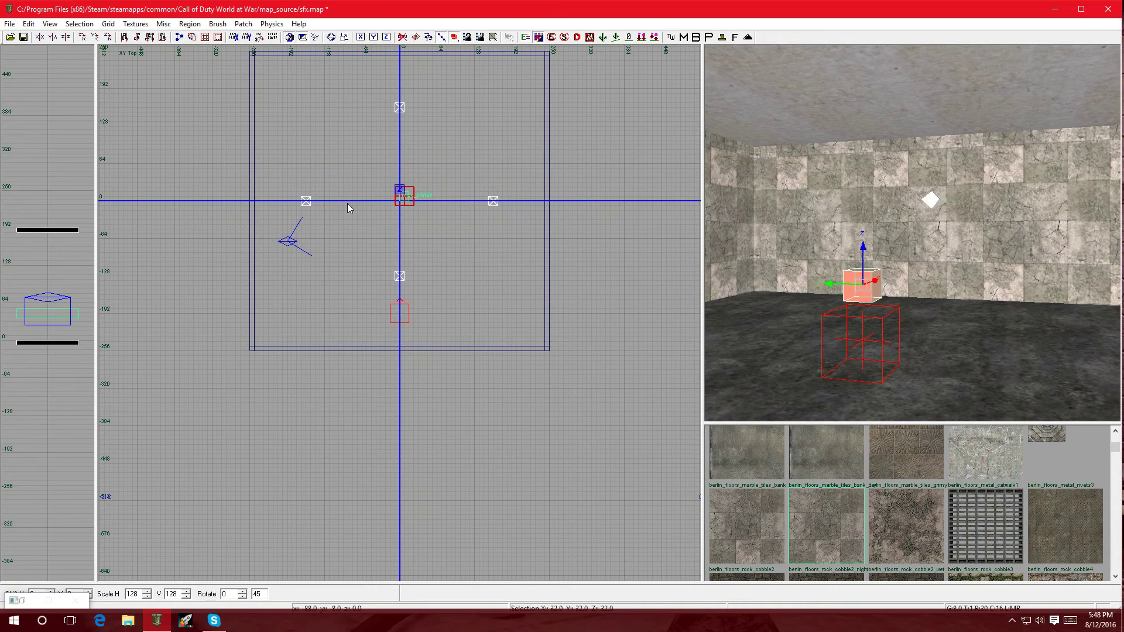
# Centre the fx struct prefab on the grid origin and lower it close to the room's floor.
pyautogui.moveTo(794, 307); pyautogui.dragTo(794, 307, button='right')
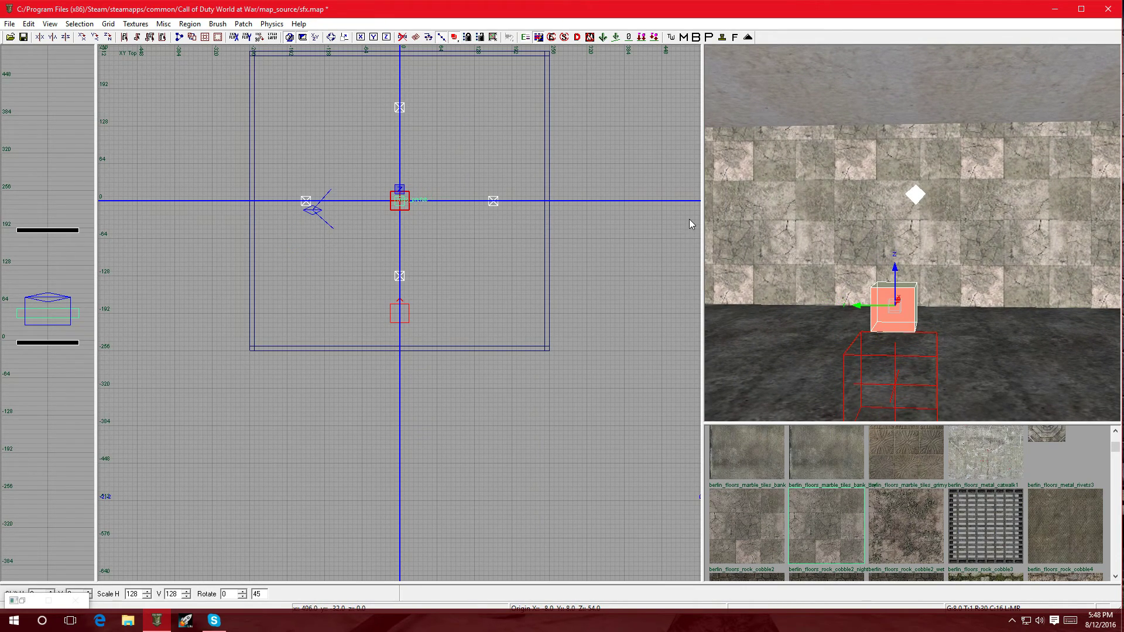
pyautogui.hotkey('ctrl', 'Tab')
pyautogui.moveTo(404, 316); pyautogui.dragTo(404, 334)
pyautogui.hotkey('ctrl', 'Tab')
pyautogui.hotkey('ctrl', 'Tab')
pyautogui.hotkey('ctrl', 'Tab')
pyautogui.hotkey('ctrl', 'Tab')
pyautogui.hotkey('ctrl', 'Tab')
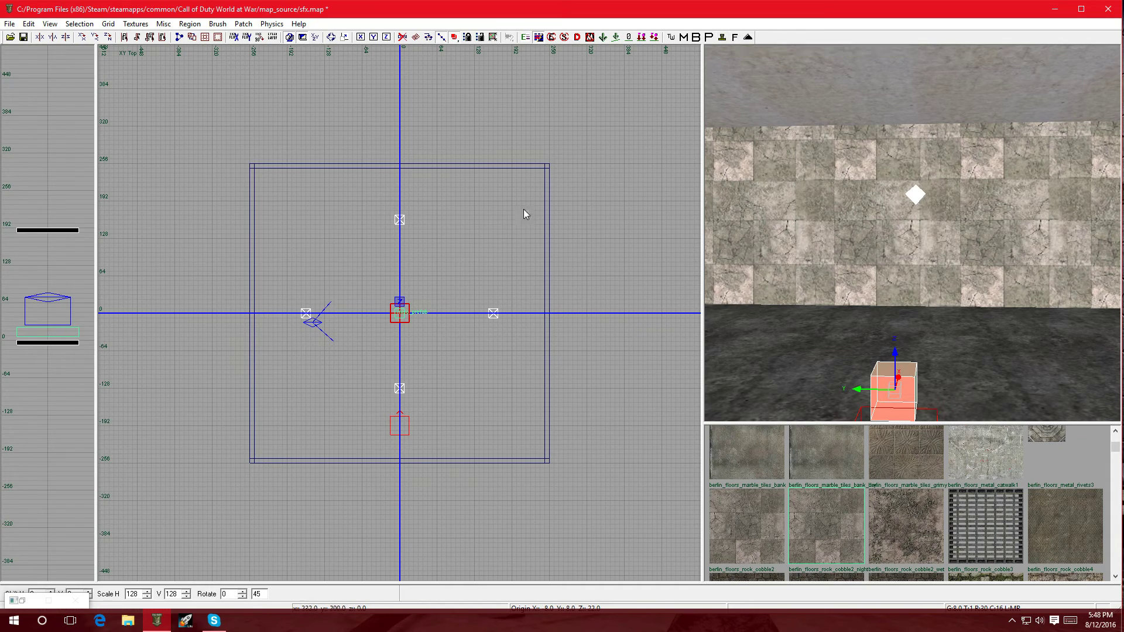
# Stamp the fx prefab into the map and inspect the struct's script_noteworthy, script_string and targetname properties.
pyautogui.click(722, 37)
pyautogui.press('n')
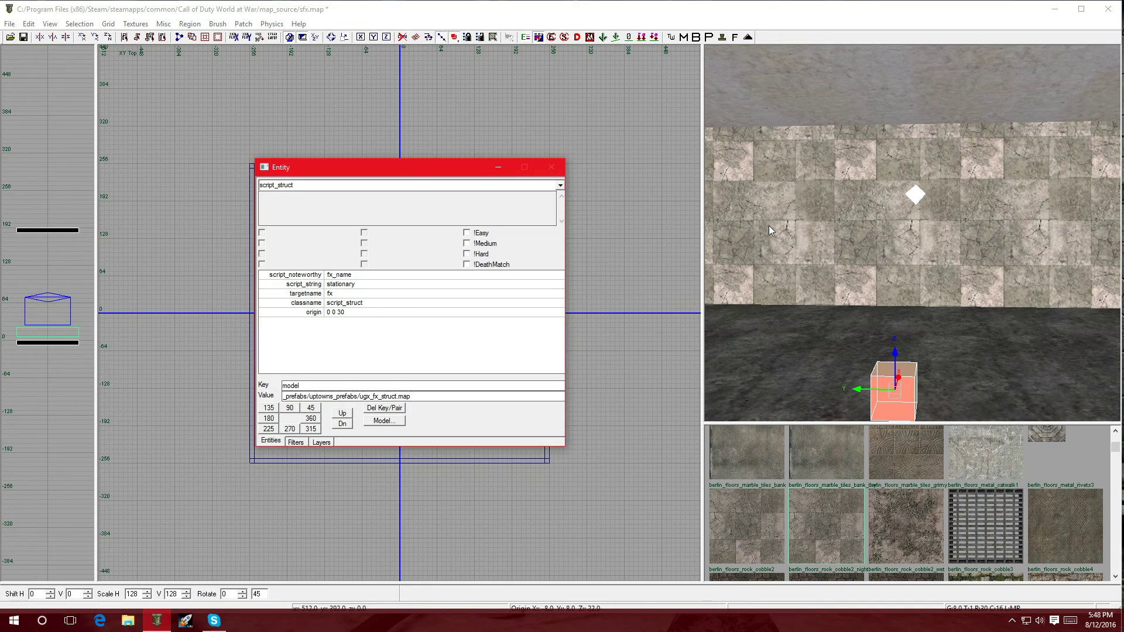
pyautogui.click(286, 275)
pyautogui.click(296, 285)
pyautogui.click(302, 293)
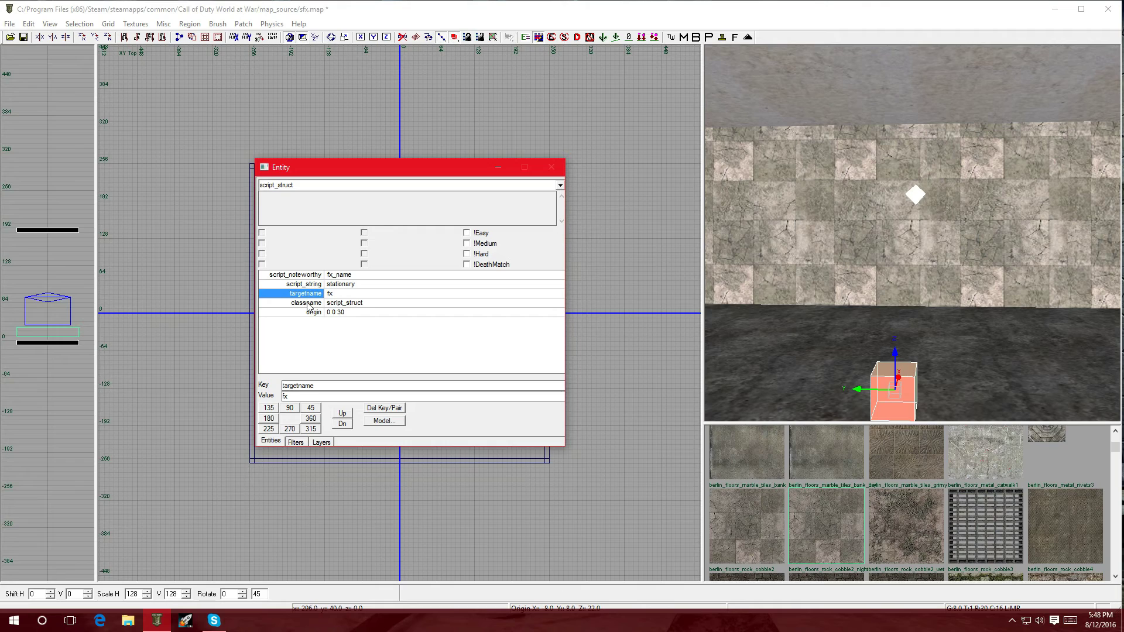
pyautogui.click(346, 275)
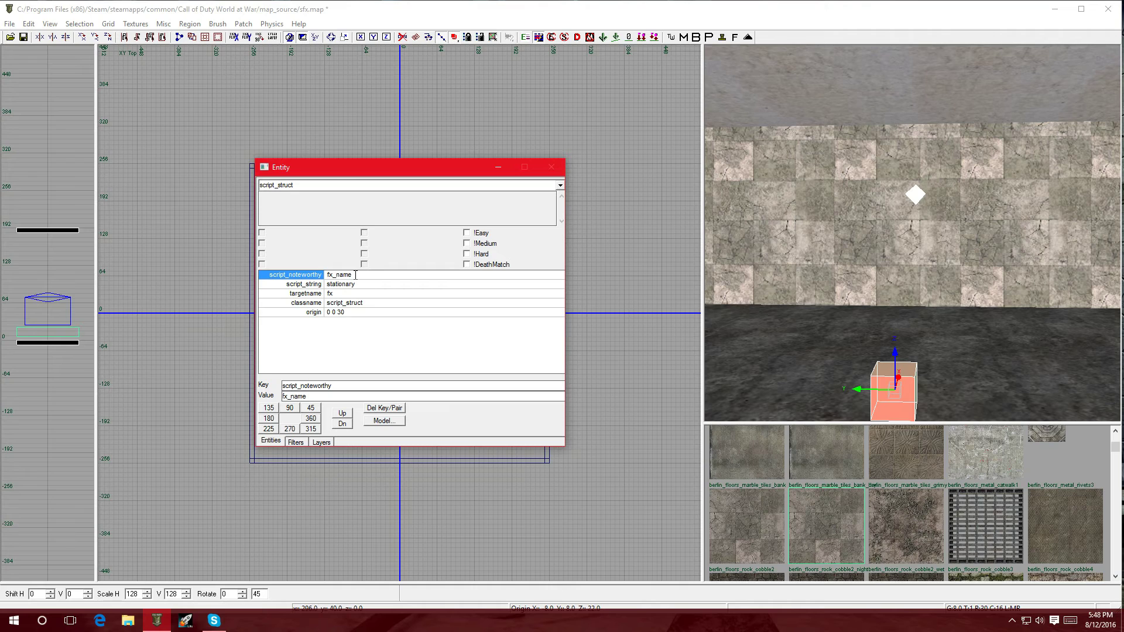
# Open the ugx_easy_fx script from the mods\sfx\maps folder of the Call of Duty World at War directory in Notepad.
pyautogui.click(127, 620)
pyautogui.click(502, 170)
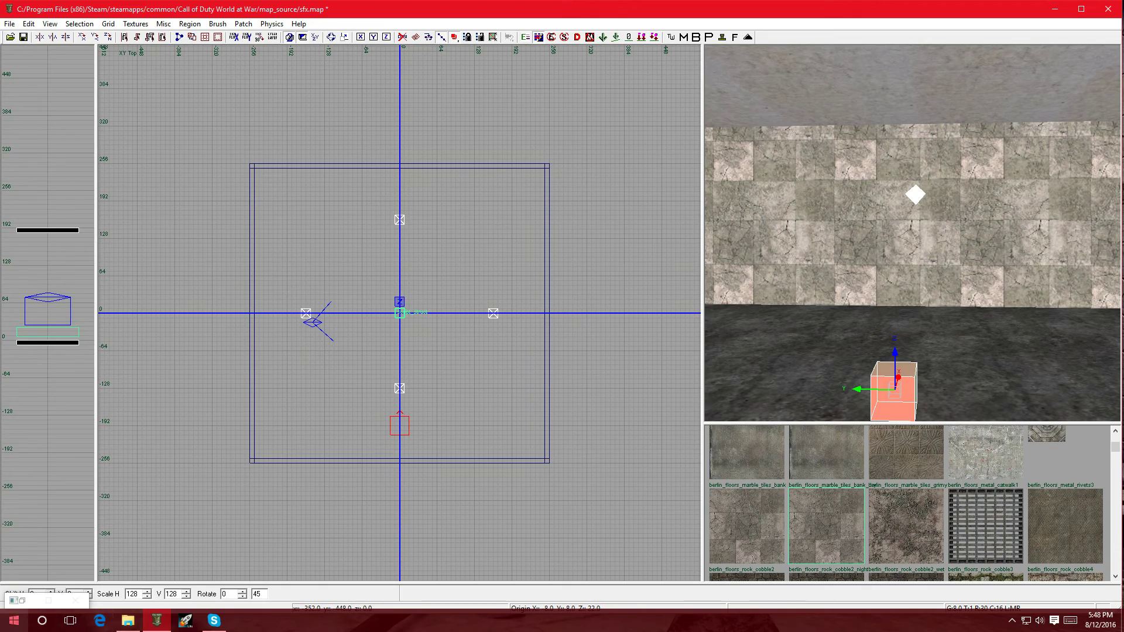
pyautogui.click(13, 620)
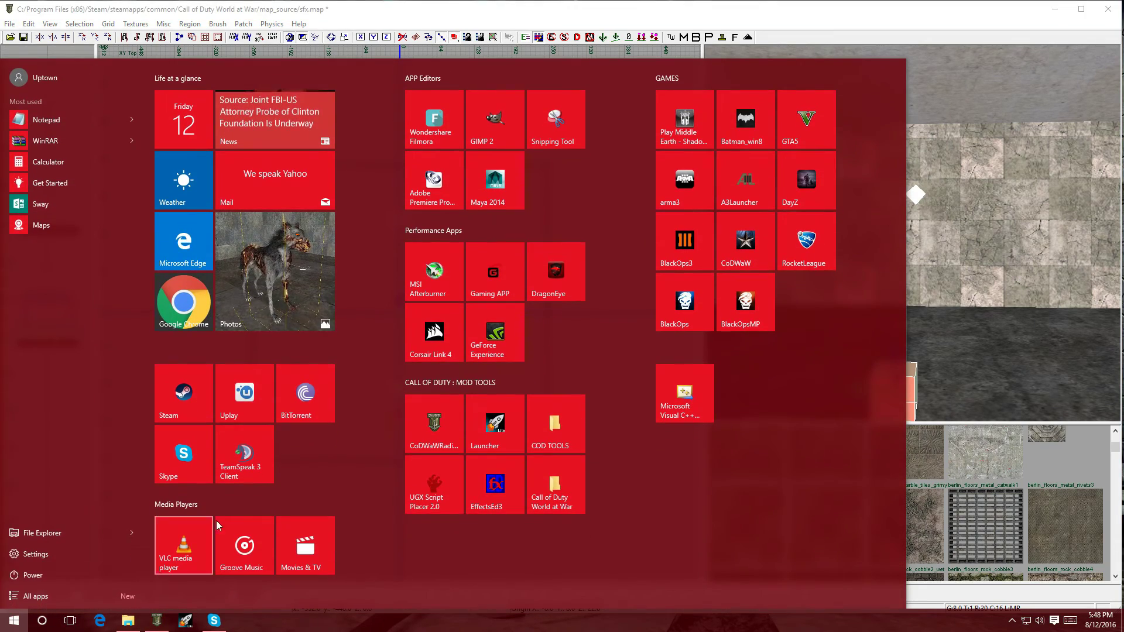
pyautogui.click(553, 498)
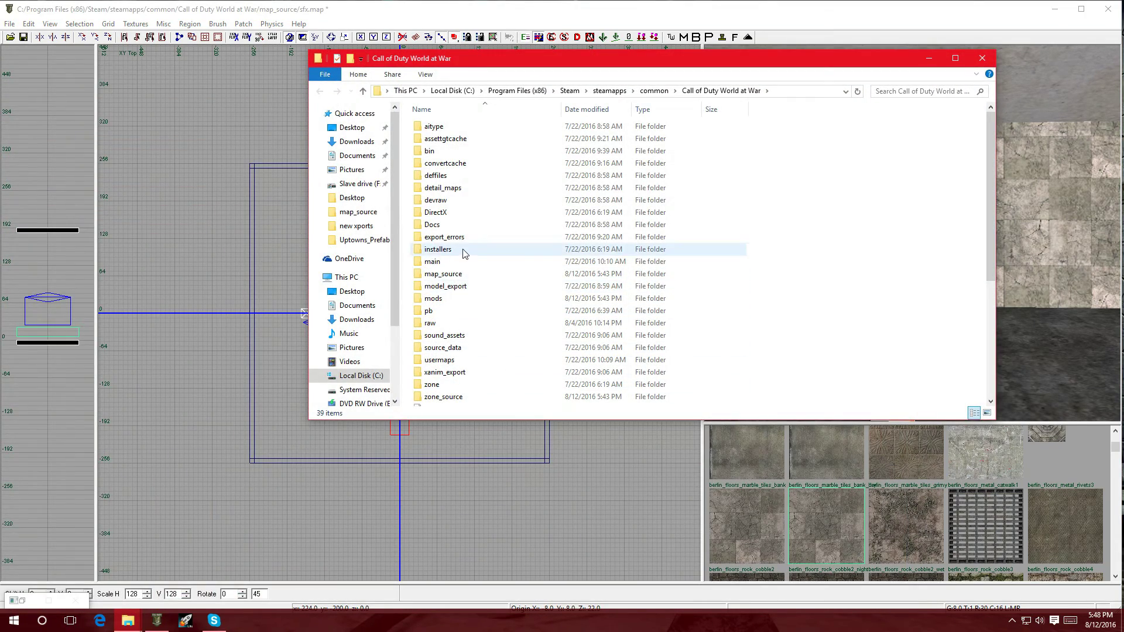
pyautogui.scroll(-2, 465, 252)
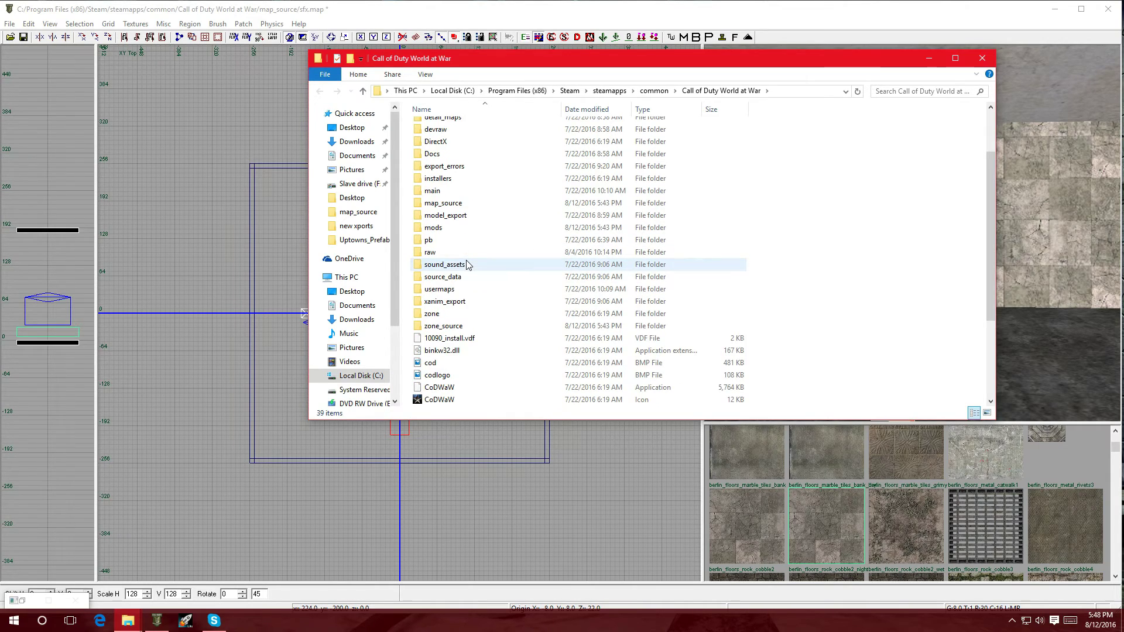
pyautogui.doubleClick(464, 233)
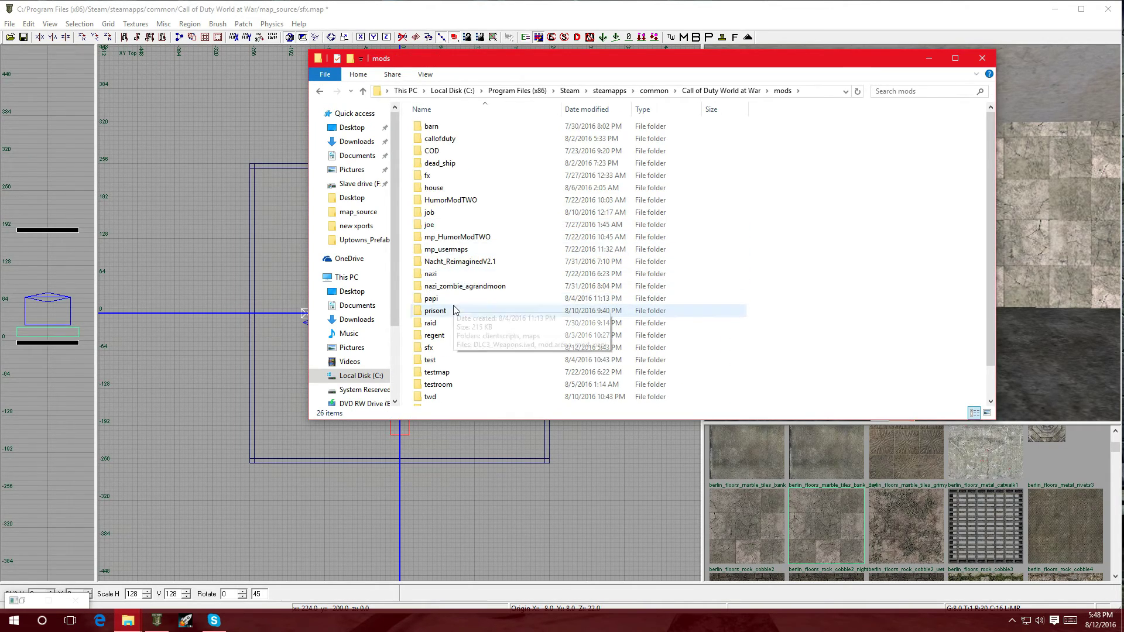
pyautogui.scroll(-1, 453, 308)
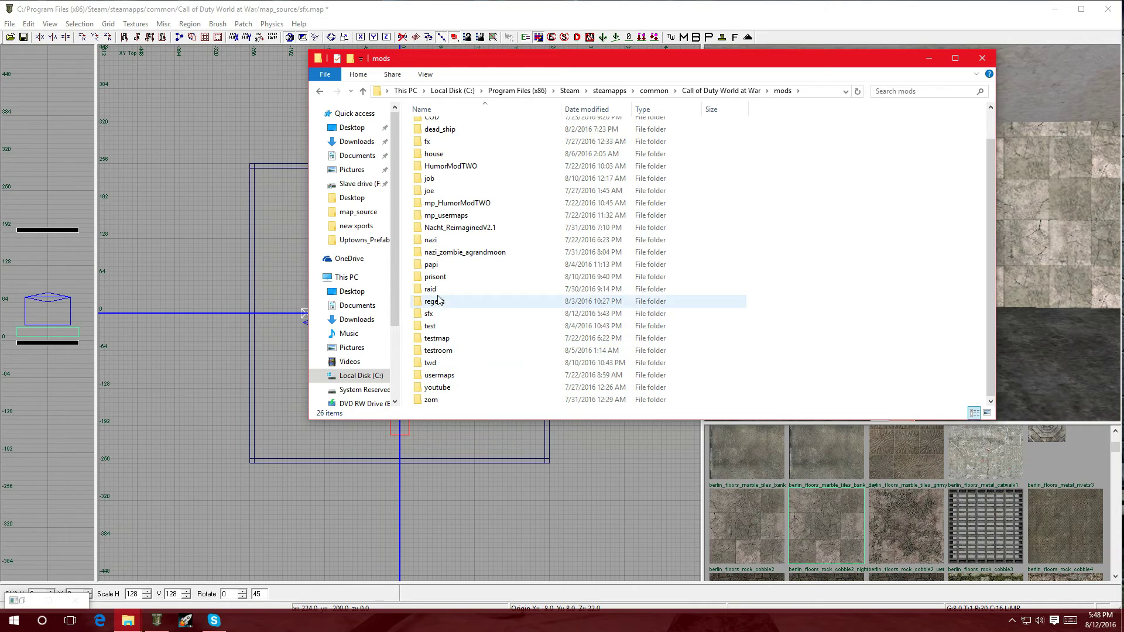
pyautogui.doubleClick(440, 314)
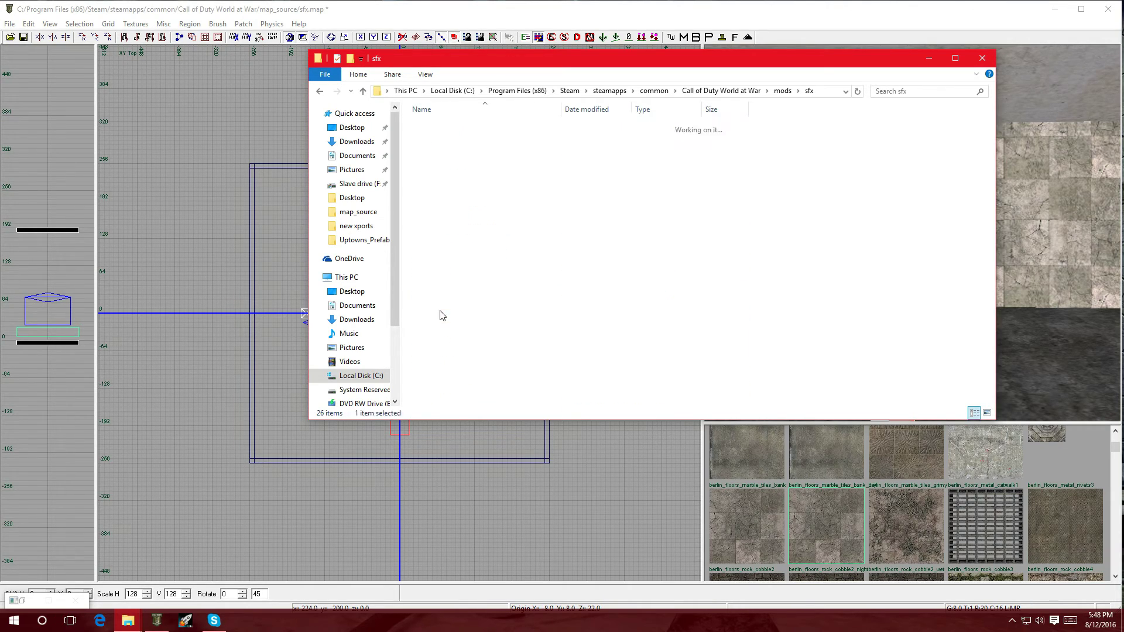
pyautogui.doubleClick(448, 139)
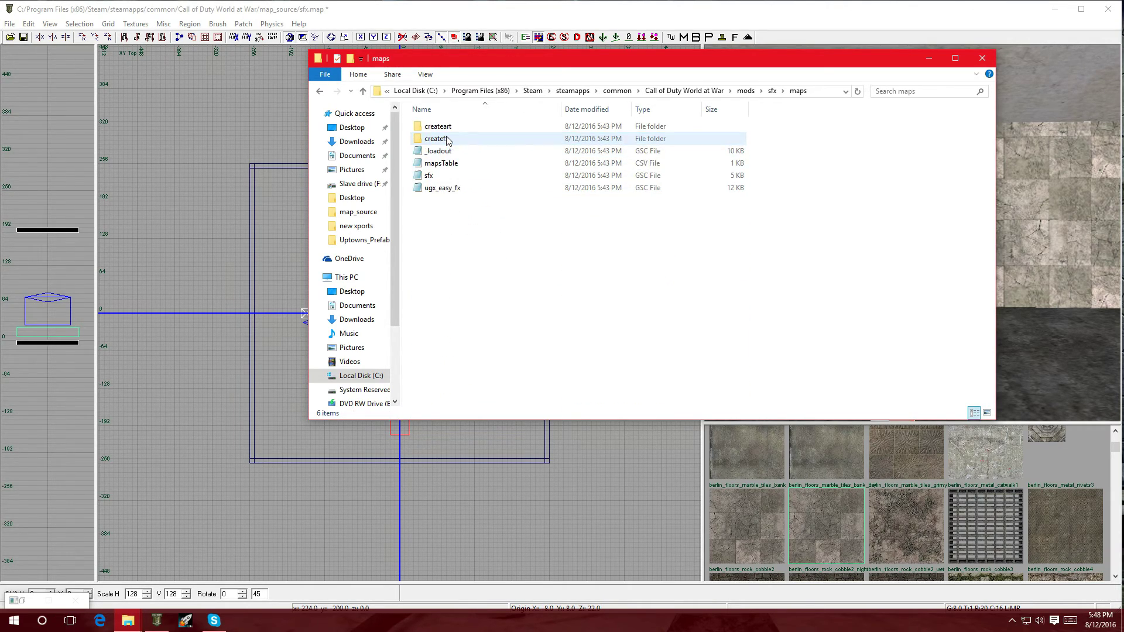
pyautogui.doubleClick(446, 189)
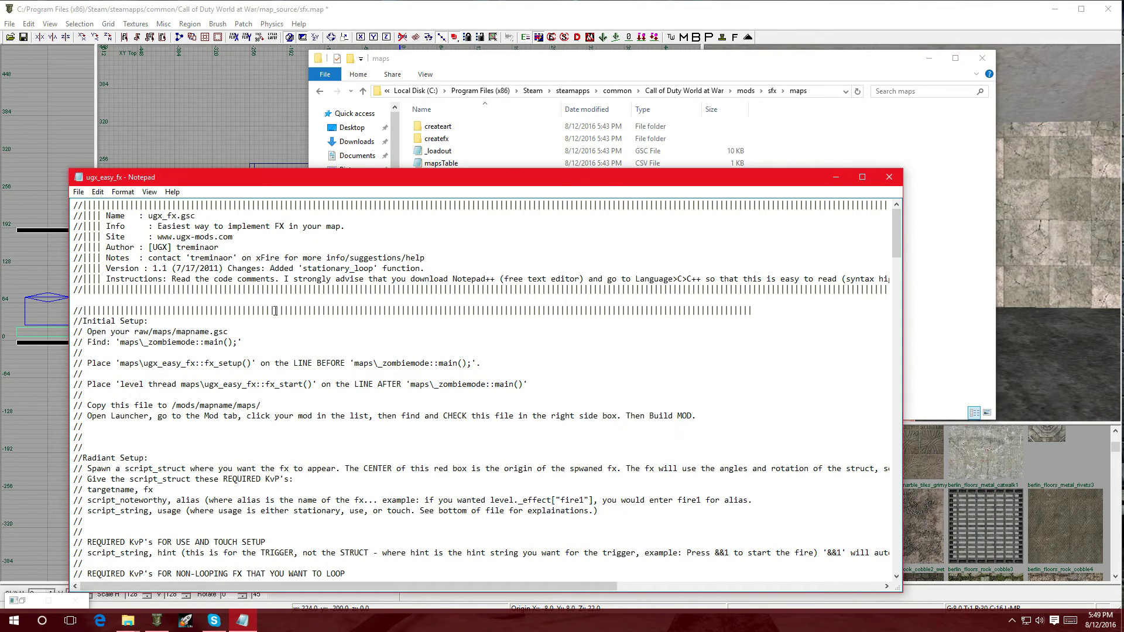
# Read through the ugx_easy_fx script's setup instructions and the effect aliases defined in fx_setup.
pyautogui.scroll(-7, 278, 313)
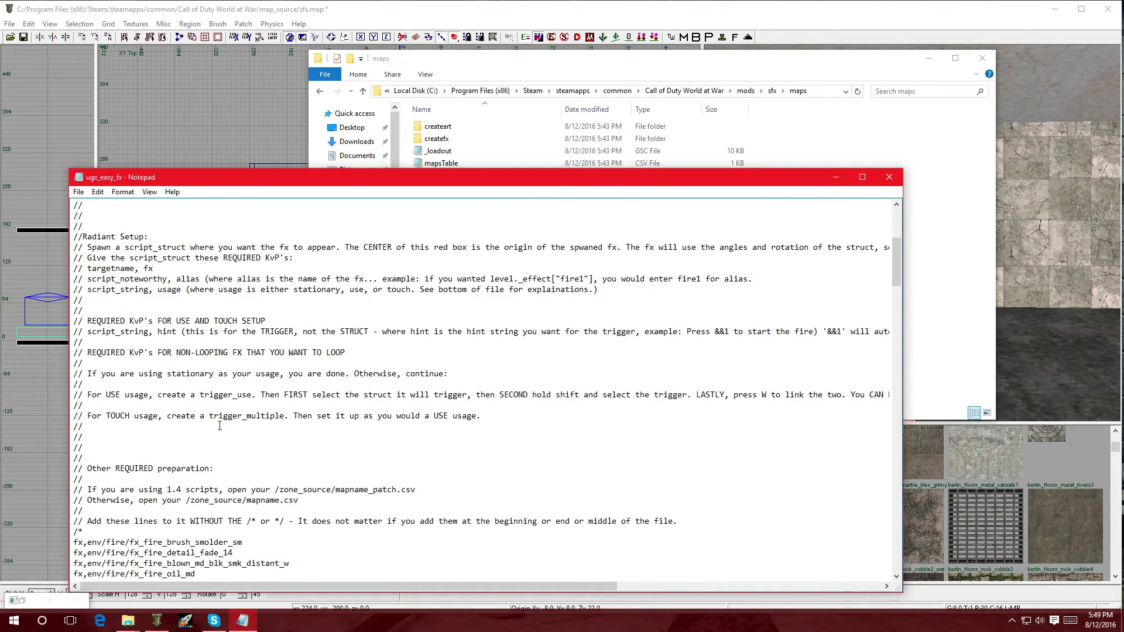
pyautogui.scroll(-1, 219, 426)
pyautogui.scroll(-4, 220, 425)
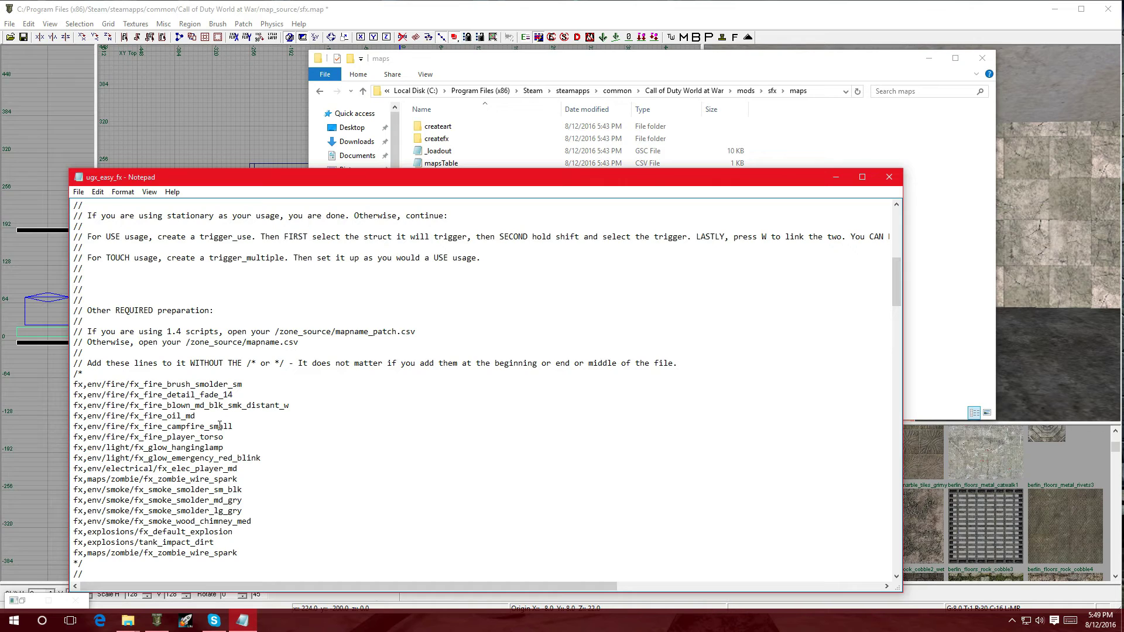
pyautogui.scroll(-15, 159, 443)
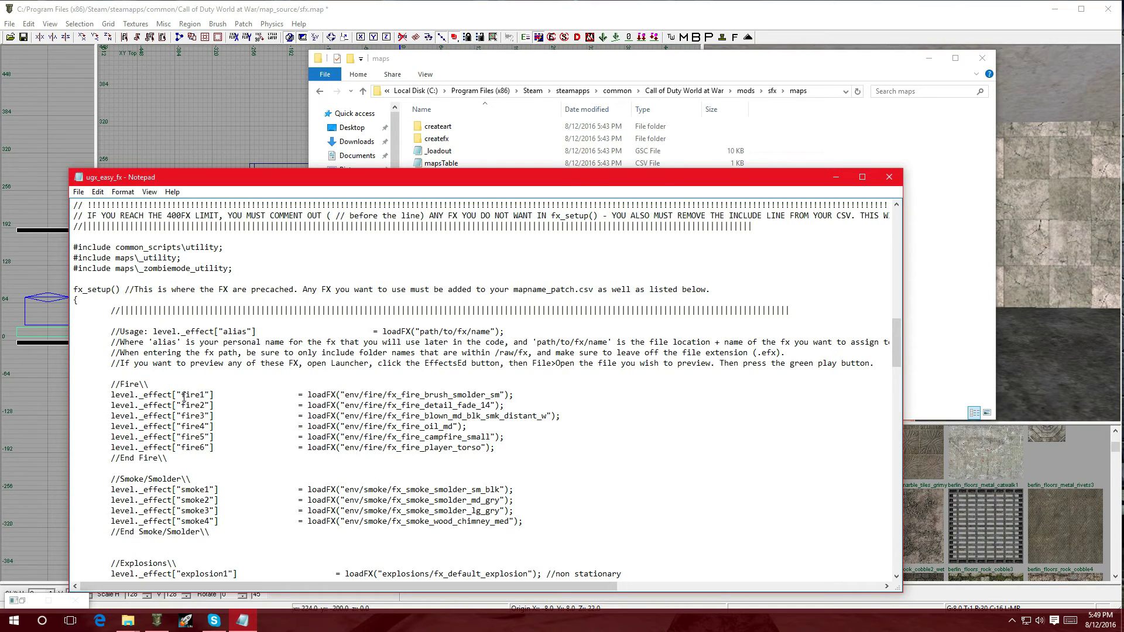
pyautogui.scroll(-2, 183, 414)
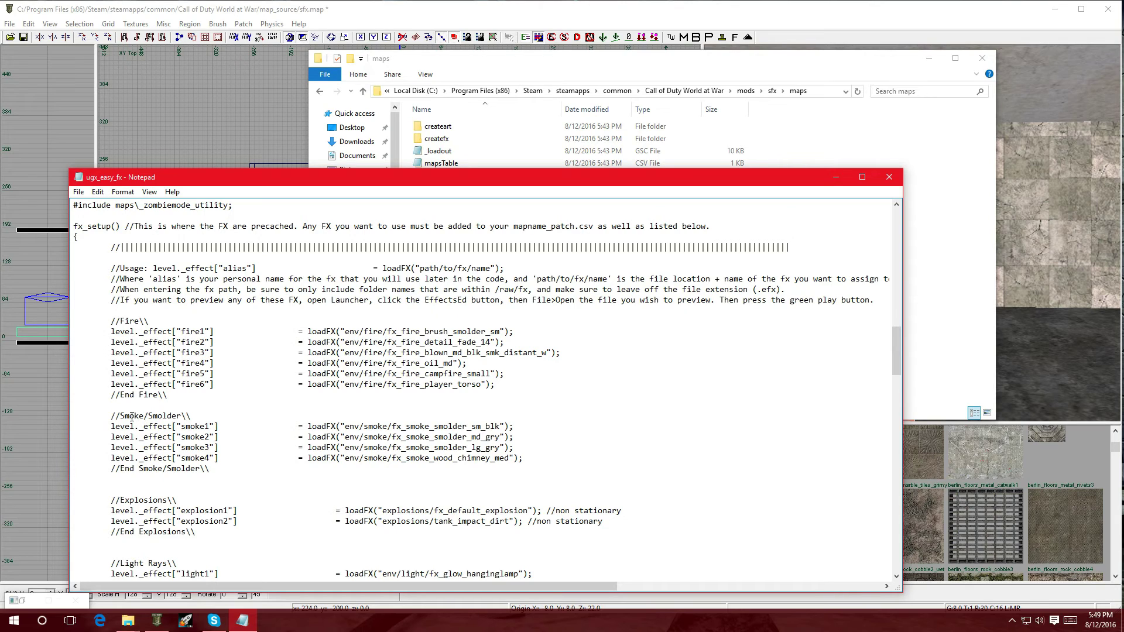
pyautogui.scroll(-4, 169, 421)
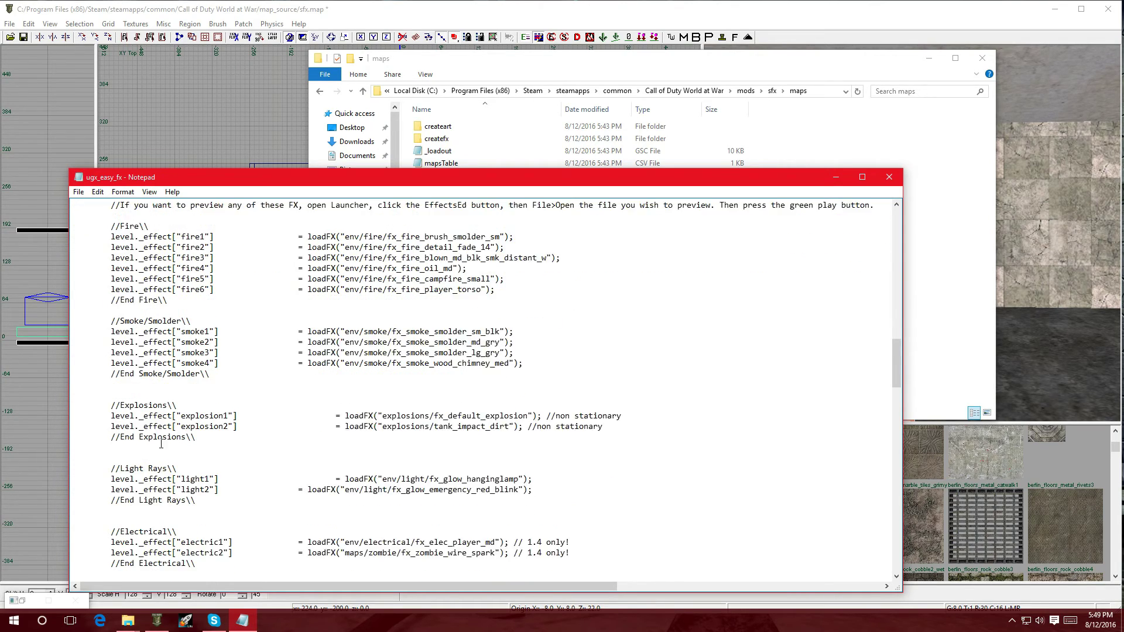
pyautogui.scroll(-2, 161, 446)
pyautogui.scroll(-2, 135, 455)
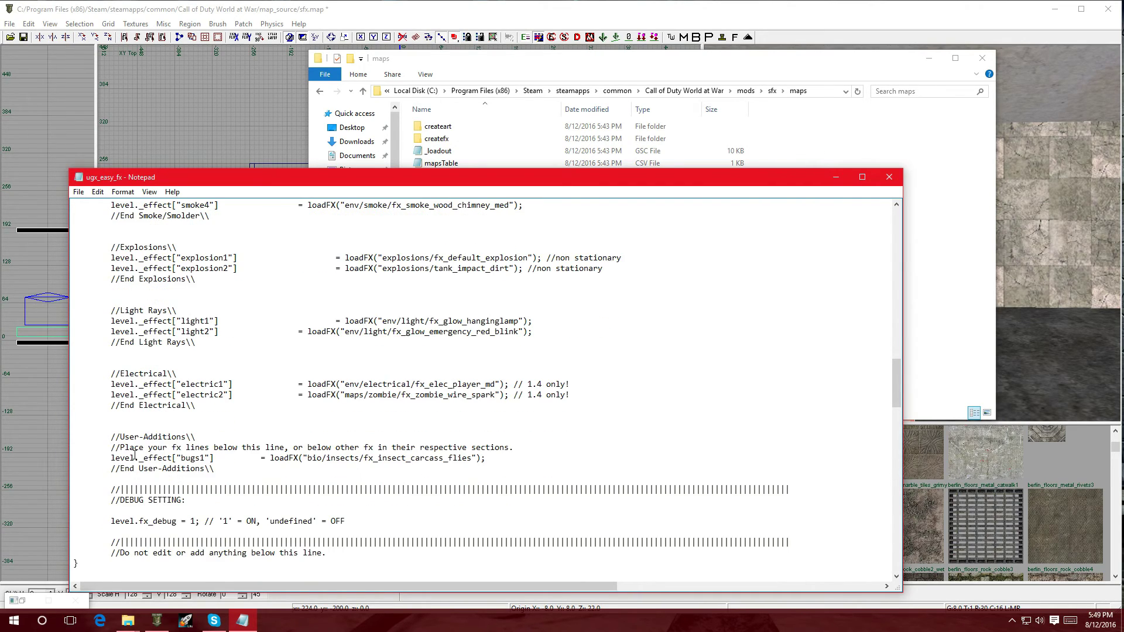
# Copy the alias fire1 from the Fire section of the ugx_easy_fx script and minimize Notepad.
pyautogui.scroll(10, 186, 407)
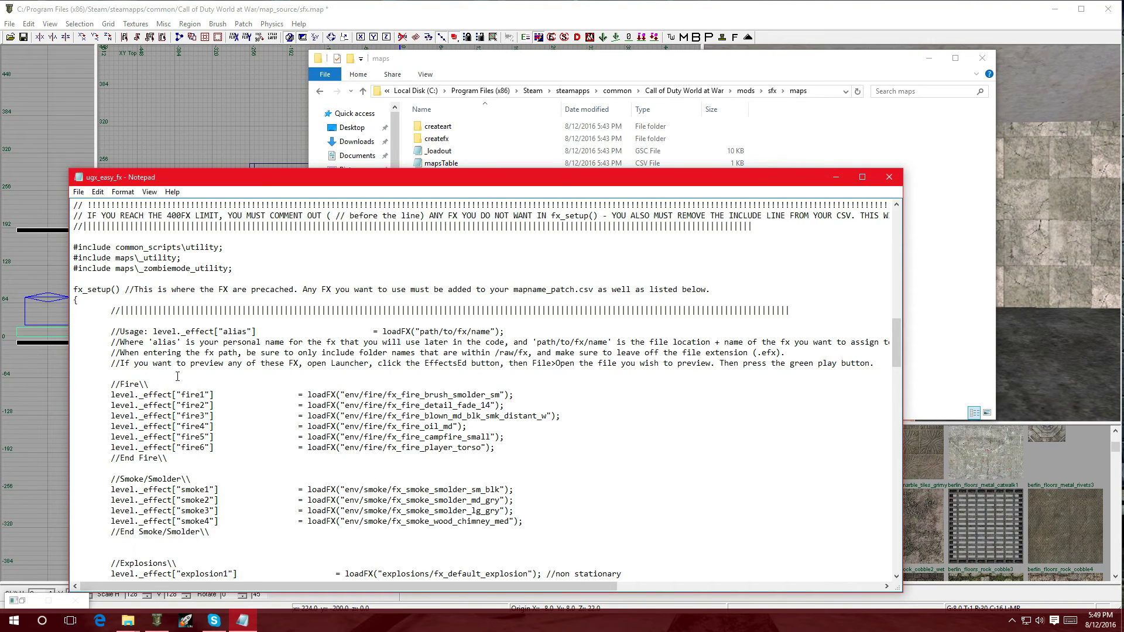
pyautogui.moveTo(181, 394); pyautogui.dragTo(205, 393)
pyautogui.rightClick(198, 394)
pyautogui.click(215, 431)
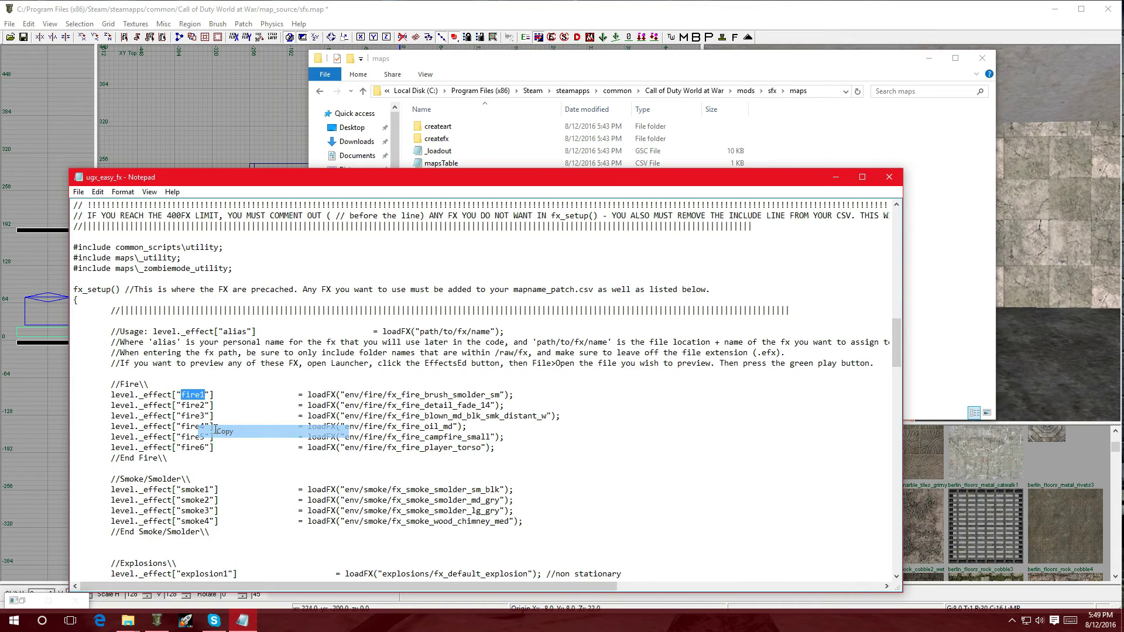
pyautogui.click(841, 175)
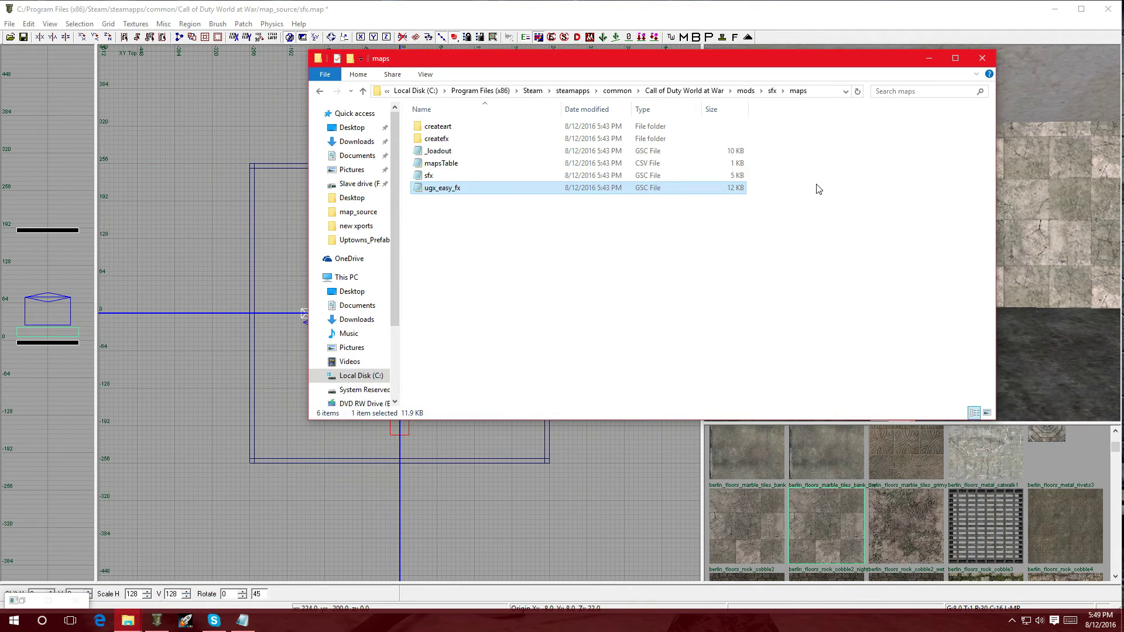
# Set the fx struct's script_noteworthy value to fire1 in its entity properties and put the Entity window away.
pyautogui.click(247, 406)
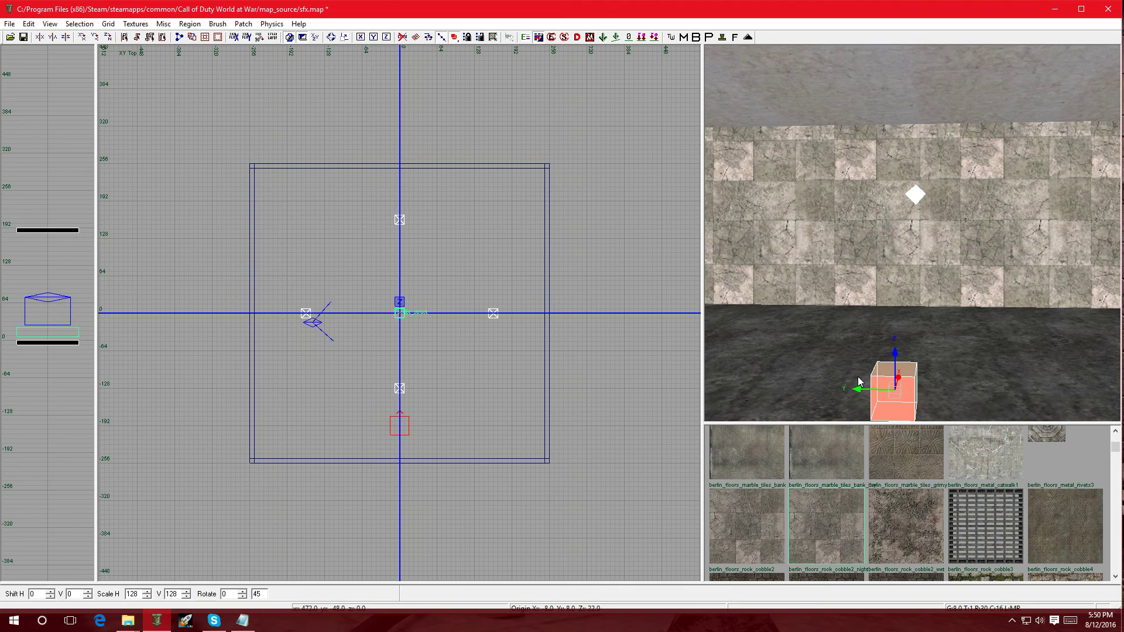
pyautogui.press('n')
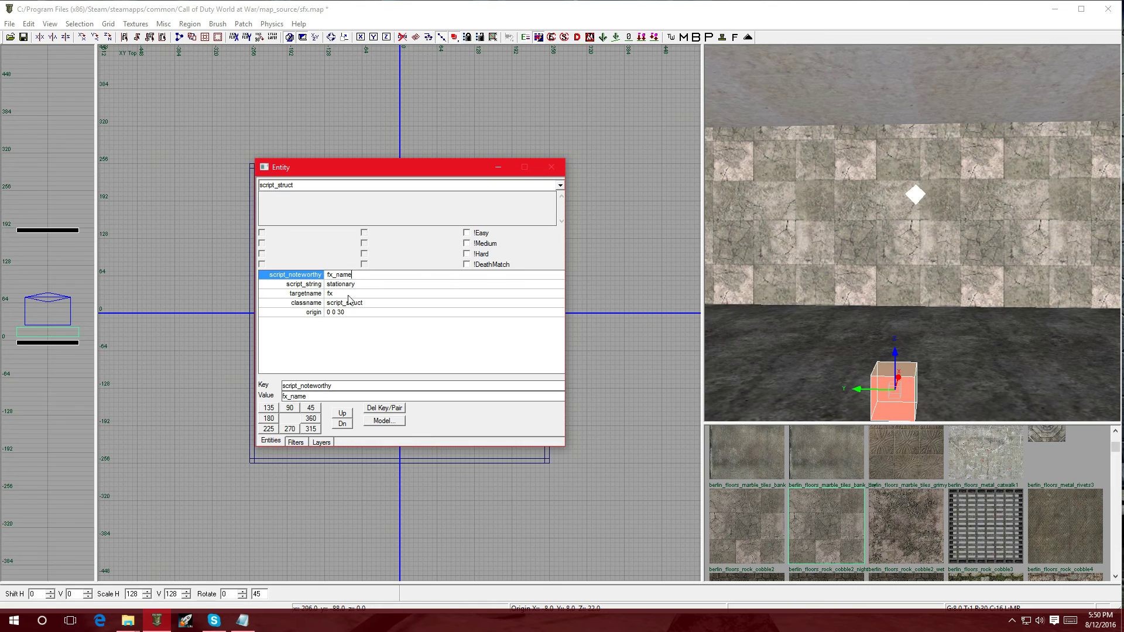
pyautogui.click(313, 398)
pyautogui.moveTo(313, 398); pyautogui.dragTo(273, 401)
pyautogui.rightClick(300, 398)
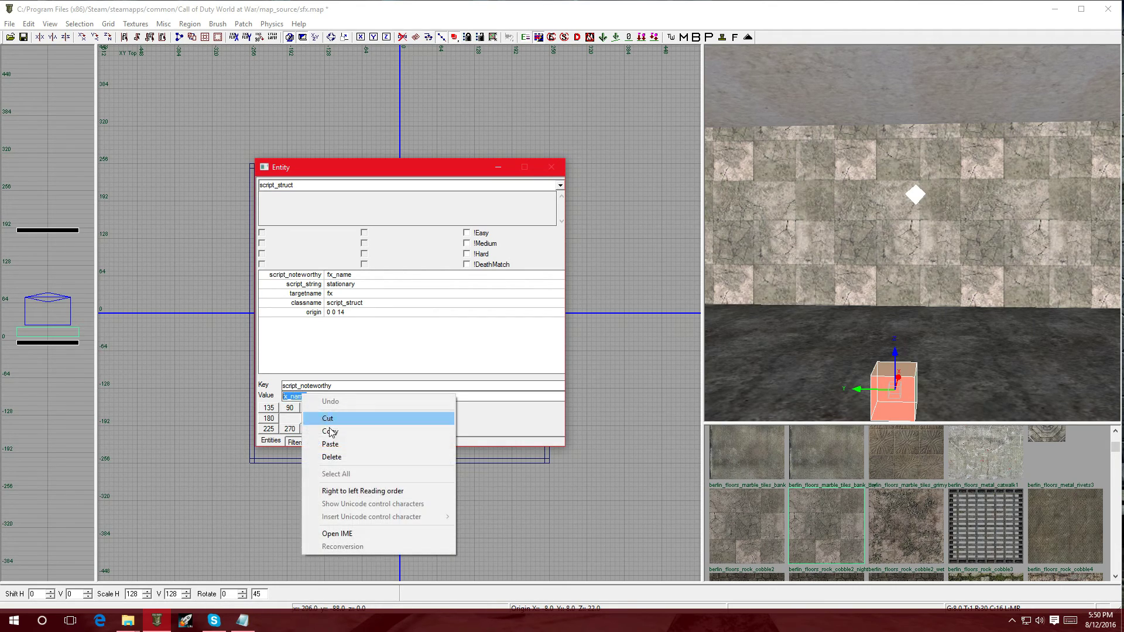
pyautogui.click(332, 446)
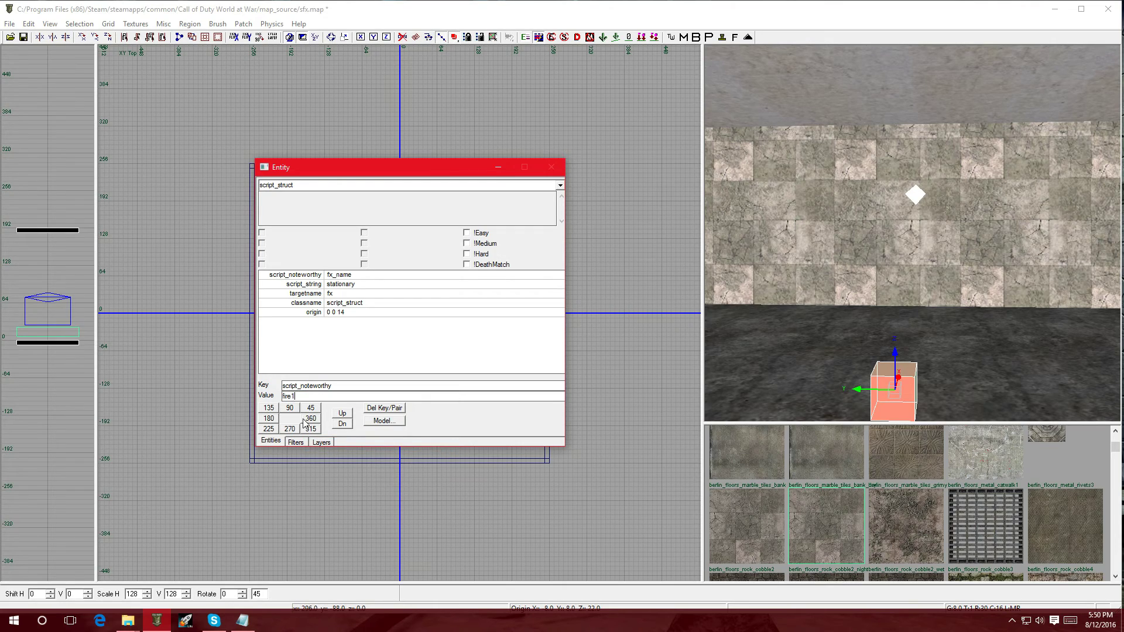
pyautogui.press('Return')
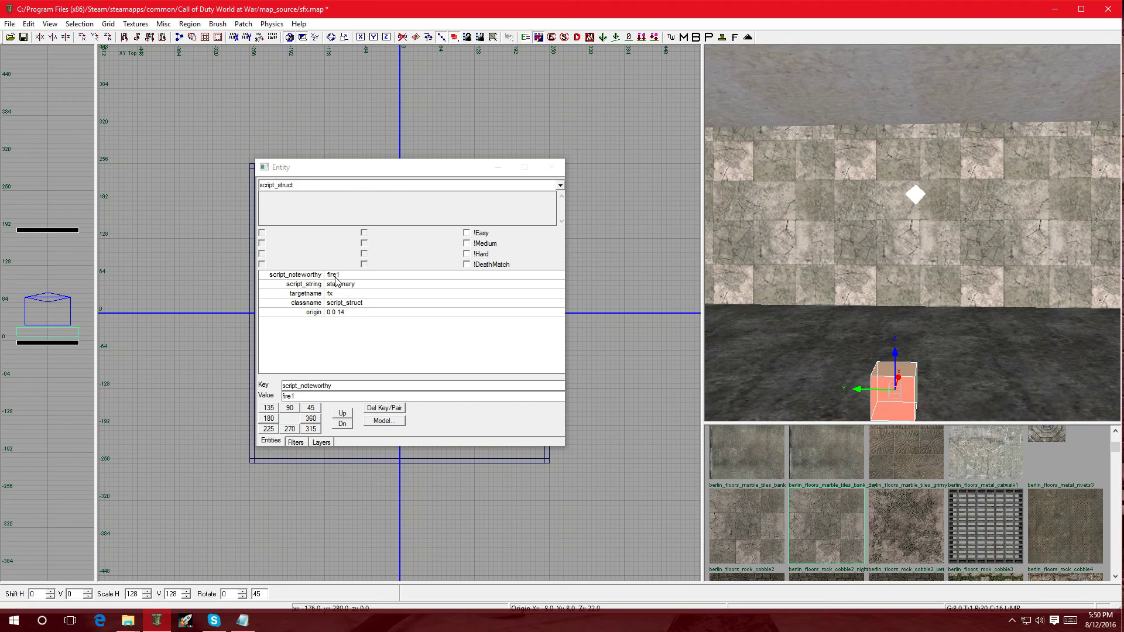
pyautogui.click(498, 167)
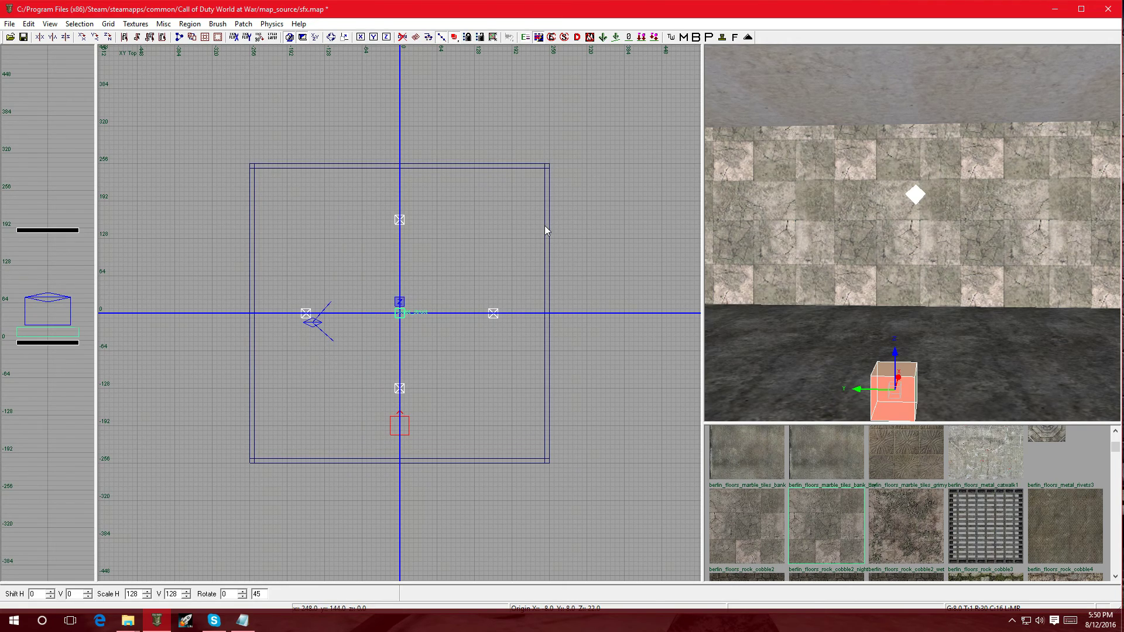
# Deselect the fx struct and save the sfx map.
pyautogui.press('Escape')
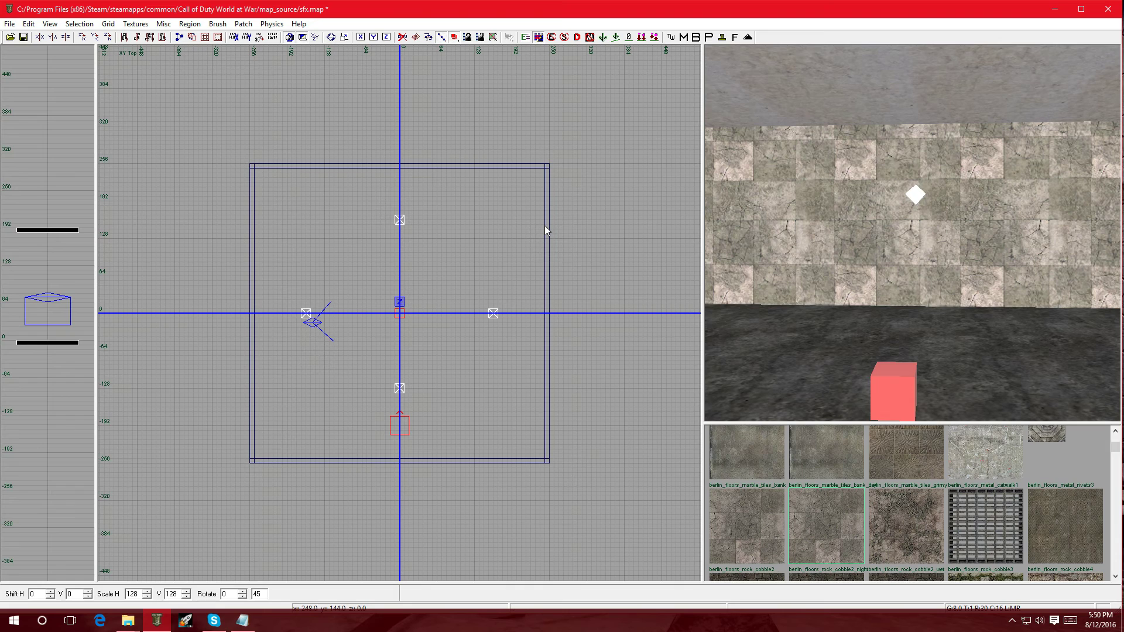
pyautogui.click(9, 24)
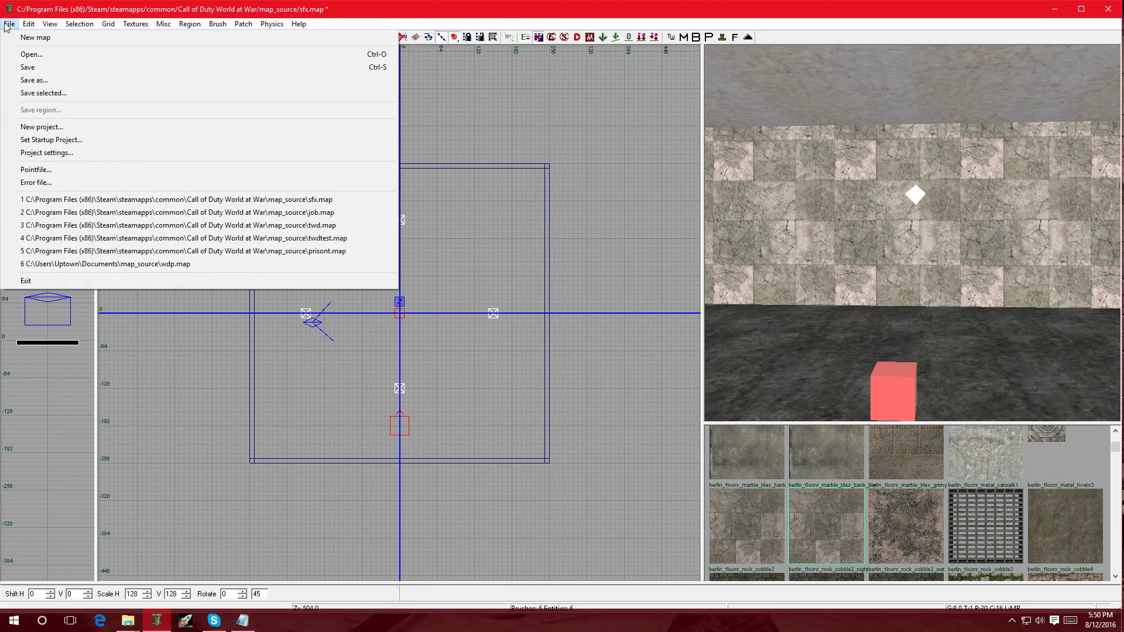
pyautogui.click(65, 74)
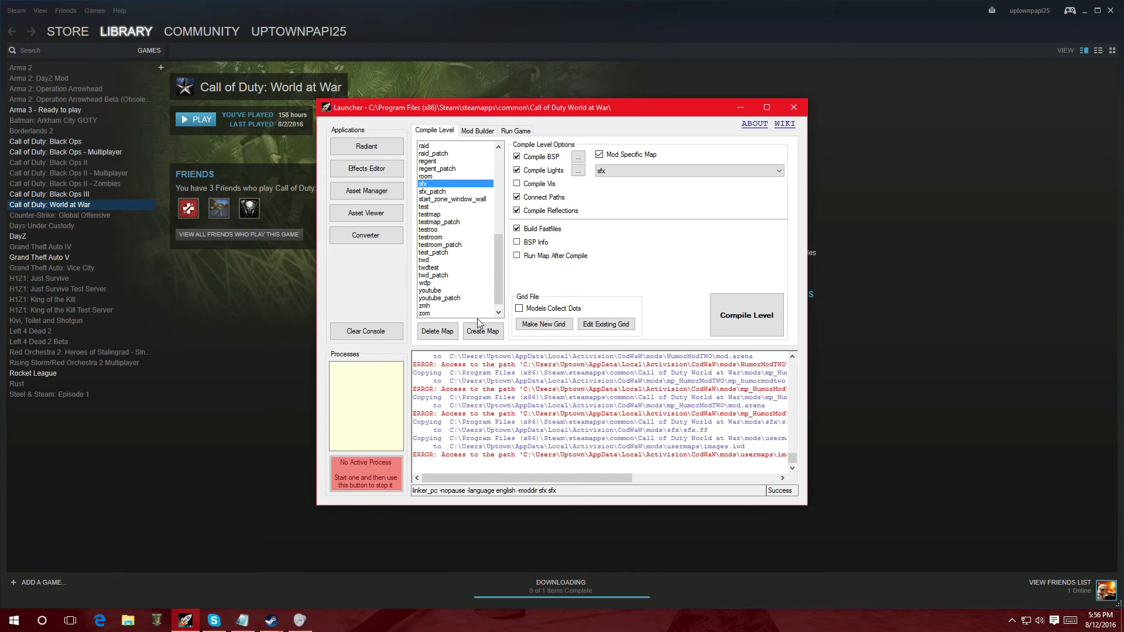
# Build the sfx mod in the Launcher with the mod.ff fastfile and IWD file options enabled.
pyautogui.moveTo(458, 111); pyautogui.dragTo(513, 172)
pyautogui.click(534, 191)
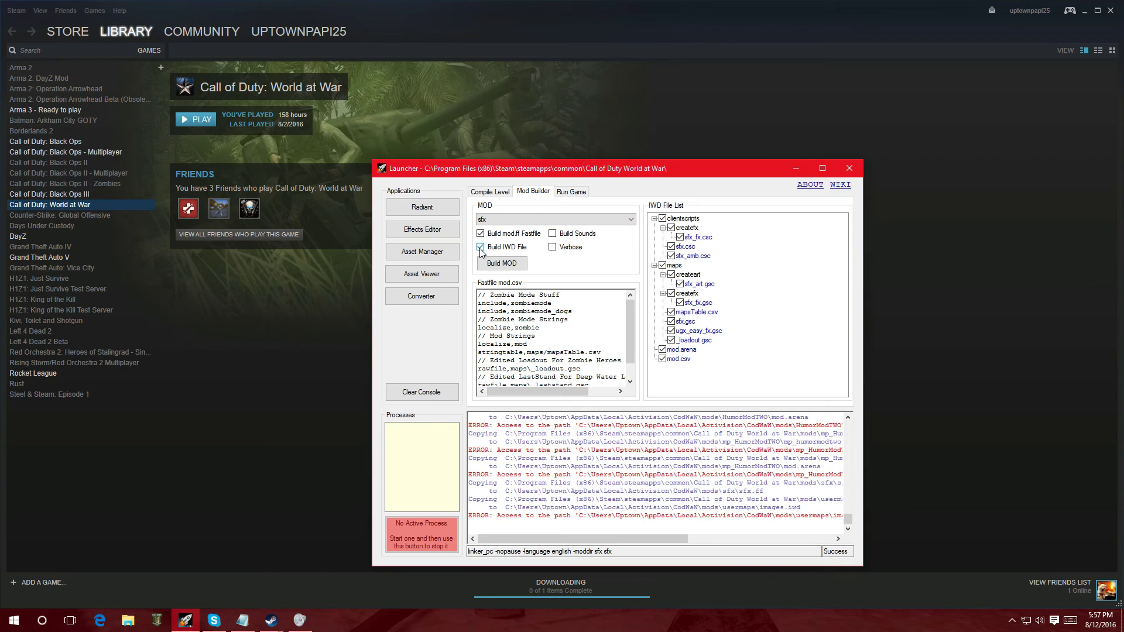
pyautogui.click(514, 265)
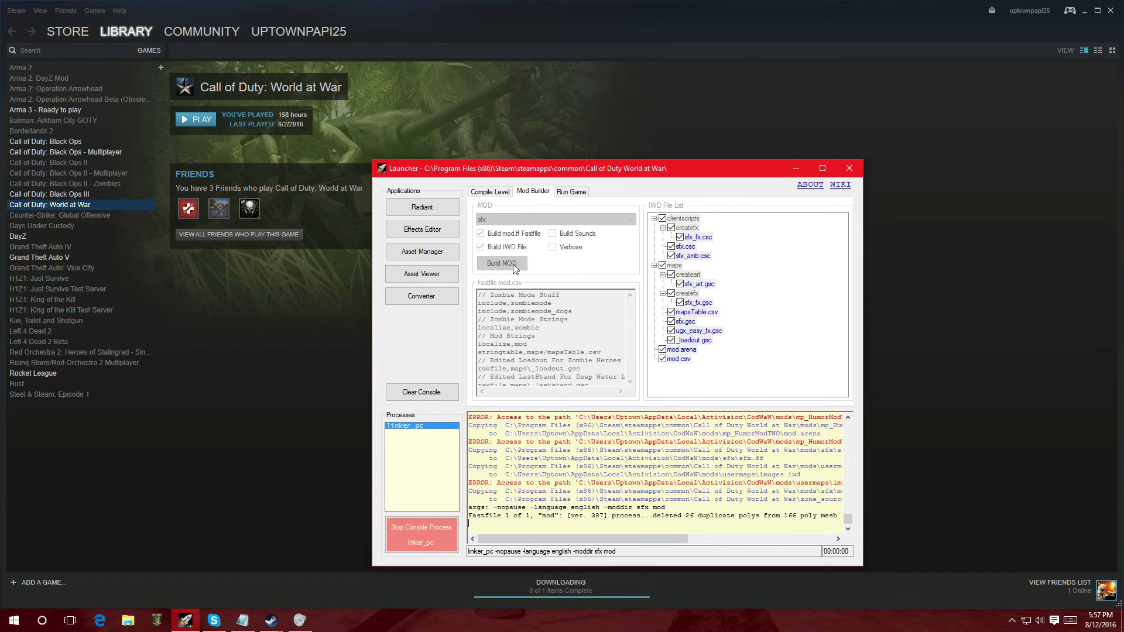
# Compile the sfx_patch level for the sfx mod with only Build Fastfiles enabled.
pyautogui.click(491, 192)
pyautogui.click(486, 252)
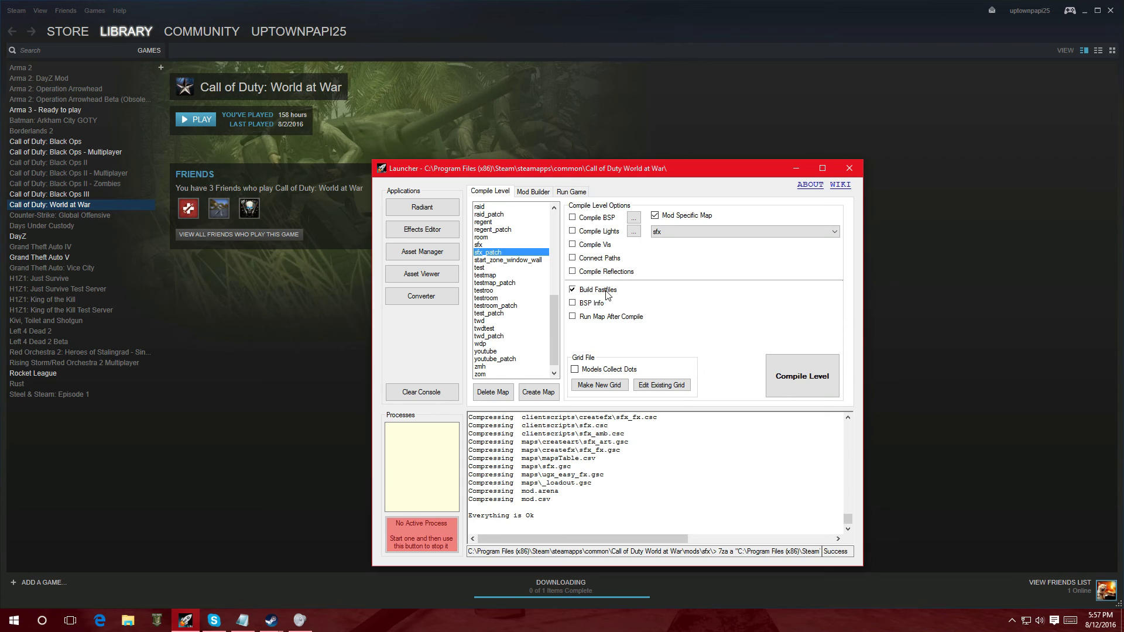
pyautogui.click(794, 385)
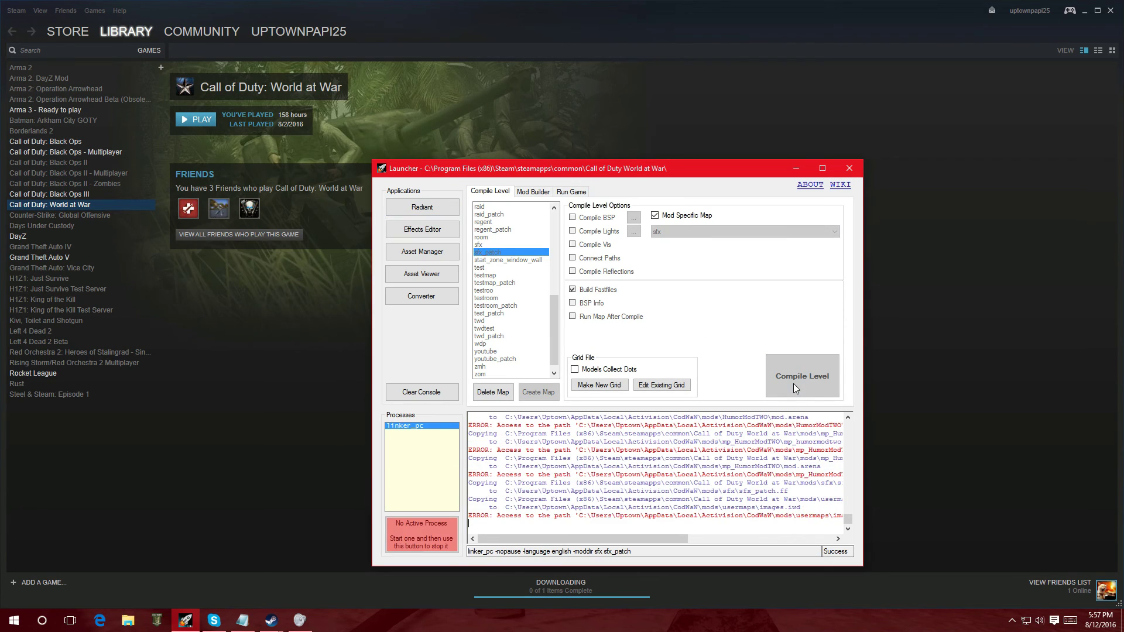
# Compile the sfx level with BSP, lights, paths, reflections, fastfiles and Run Map After Compile enabled, declining the game's optimal settings.
pyautogui.click(500, 245)
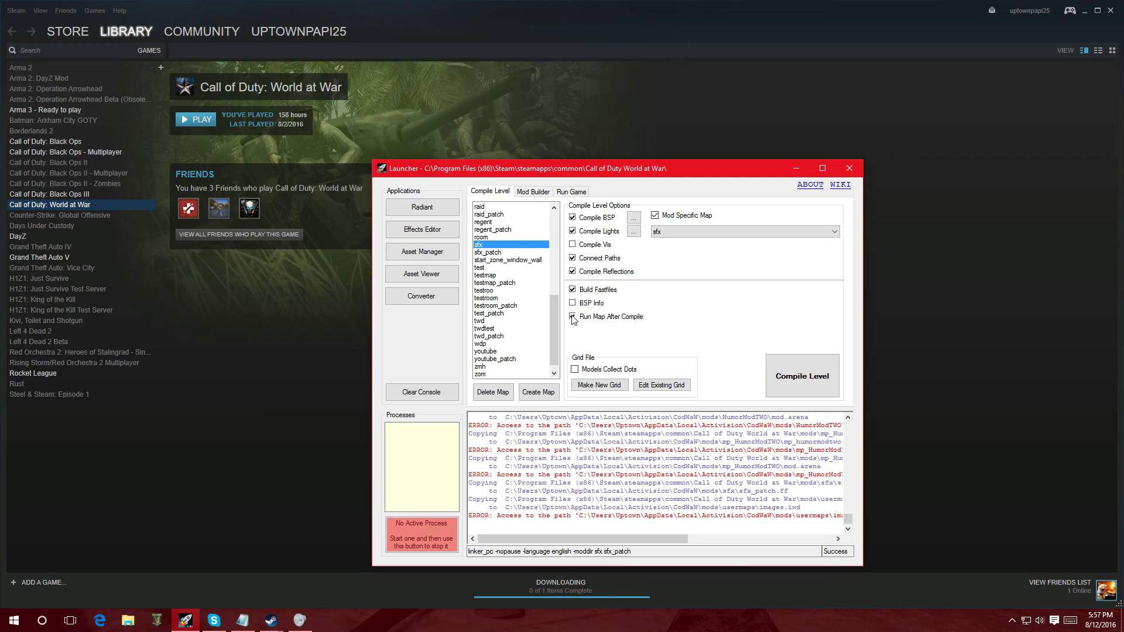
pyautogui.click(791, 380)
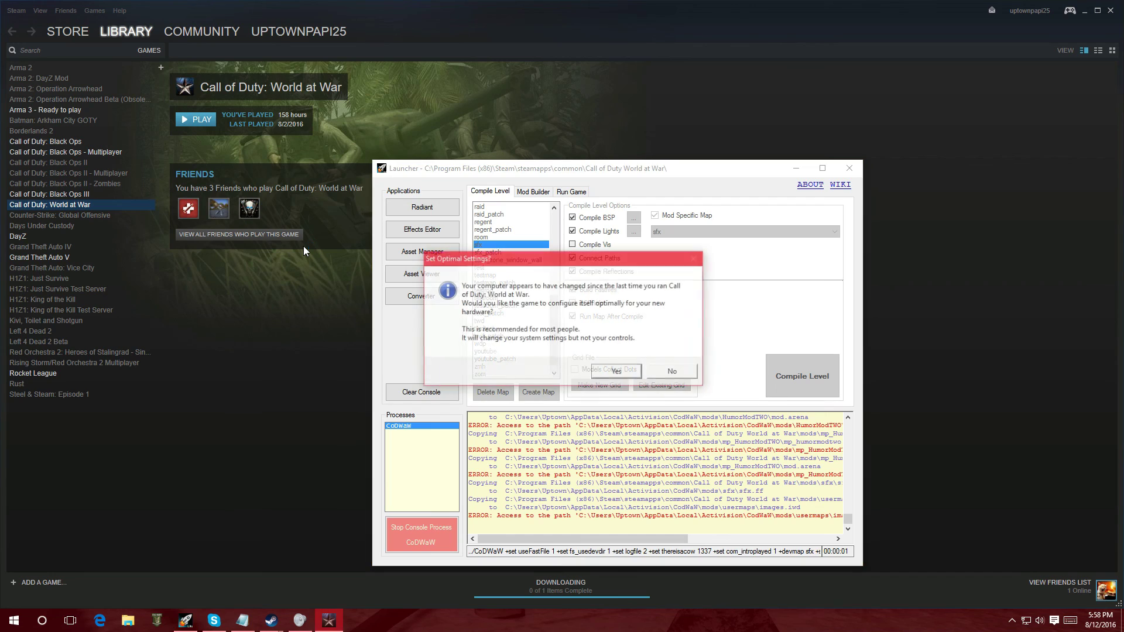
pyautogui.click(679, 373)
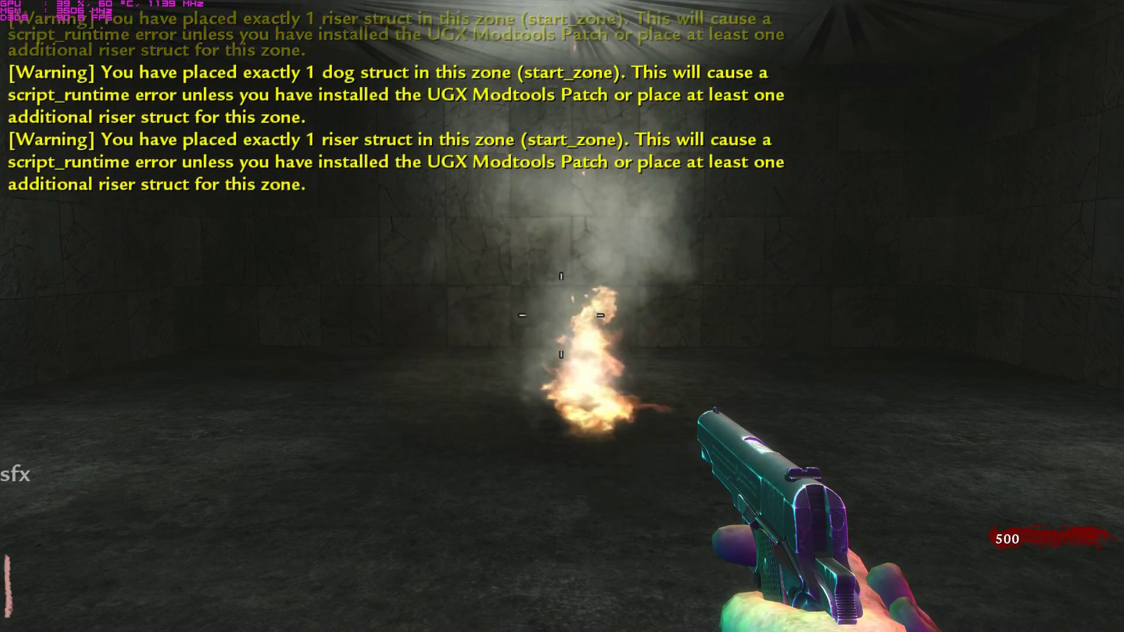
# Walk around the room in the running sfx map to examine the fire effect.
pyautogui.hotkey('shift', 'w')
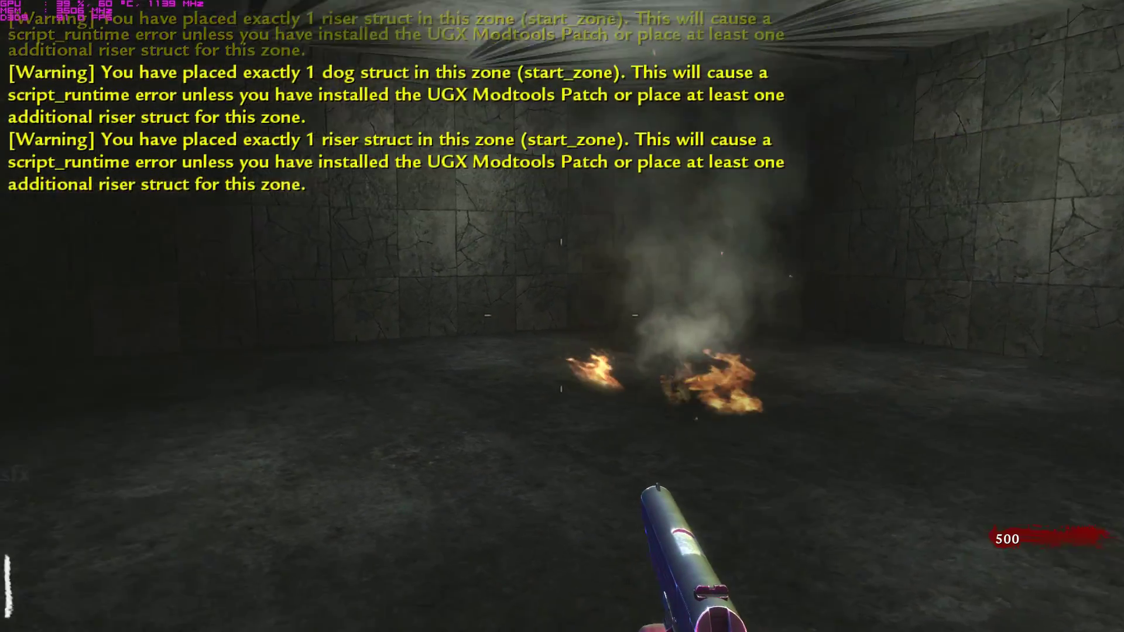
pyautogui.press('w')
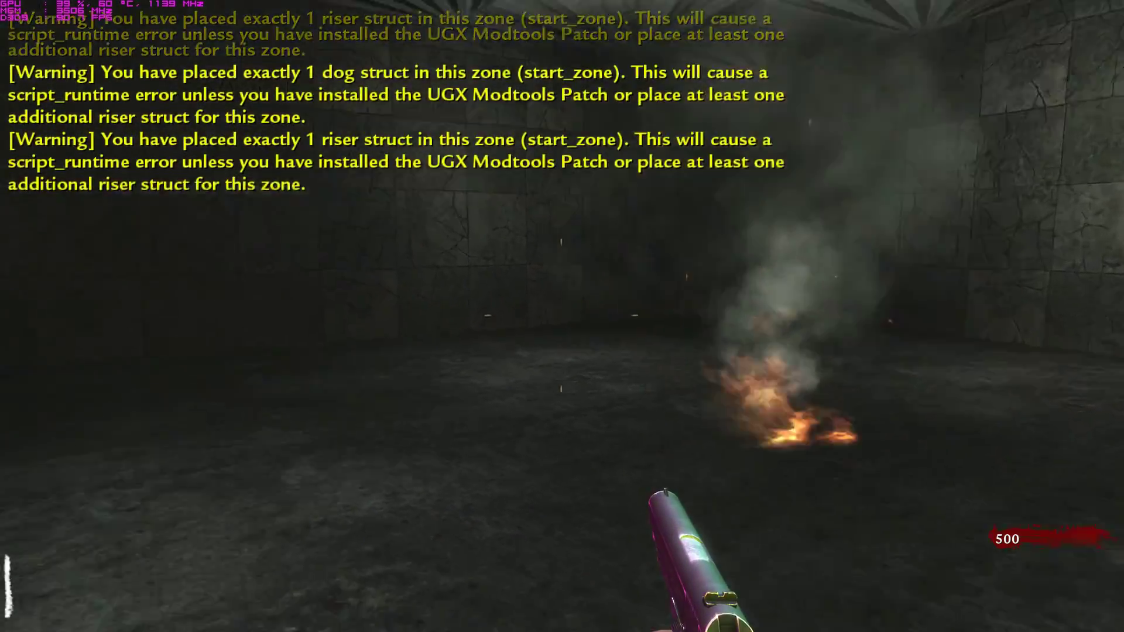